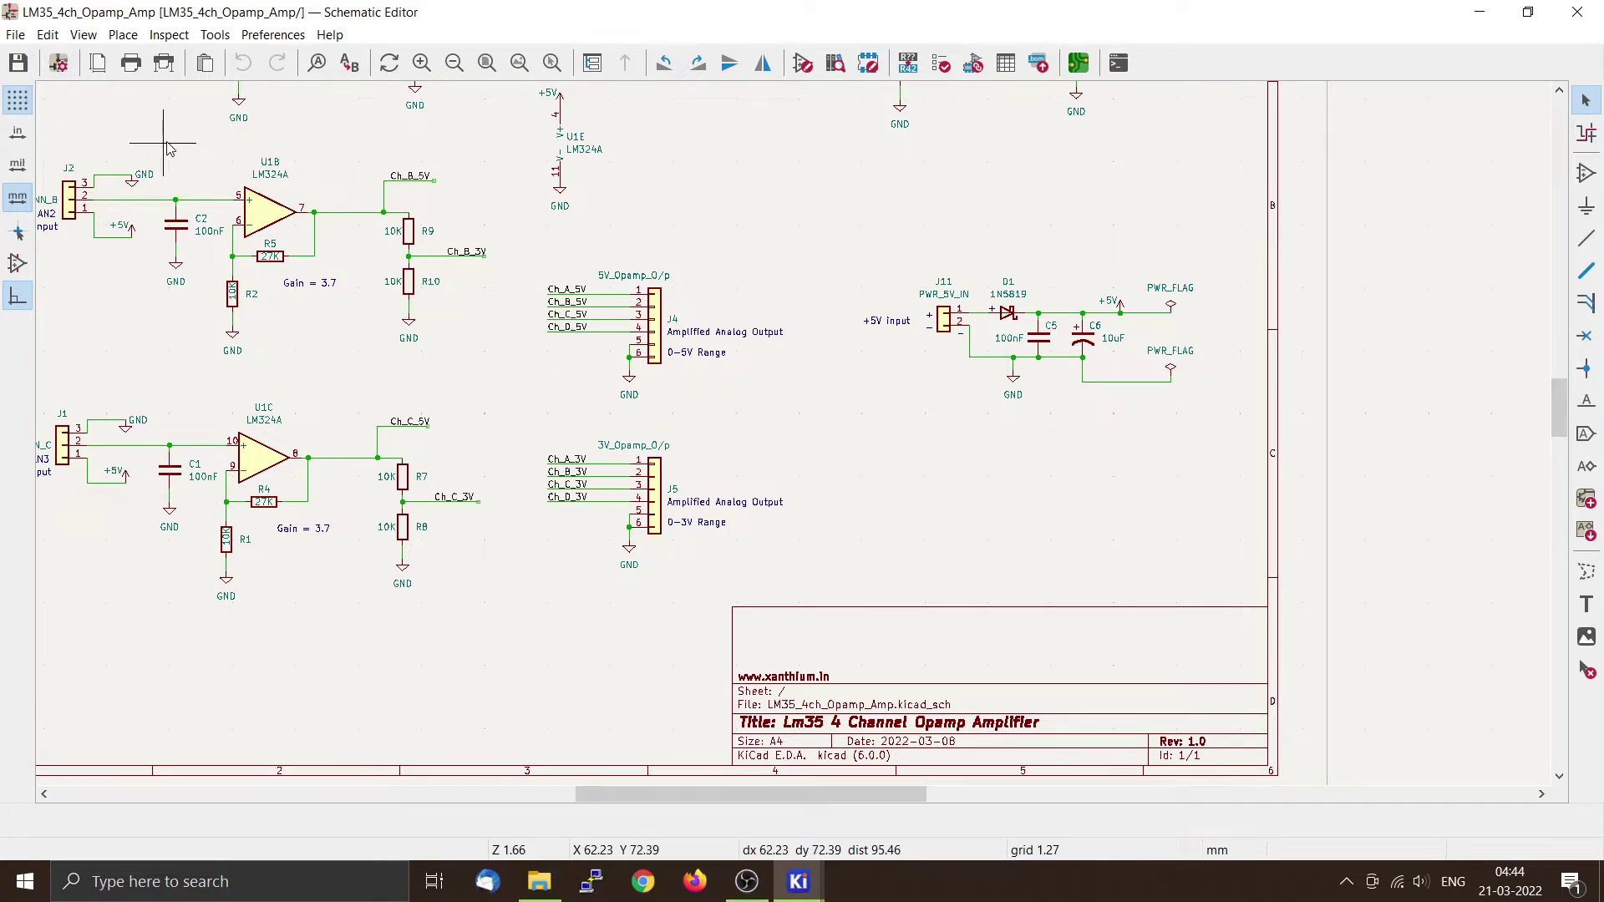
- Open the Plot Schematic Options dialog from the File menu's Plot command
click(16, 34)
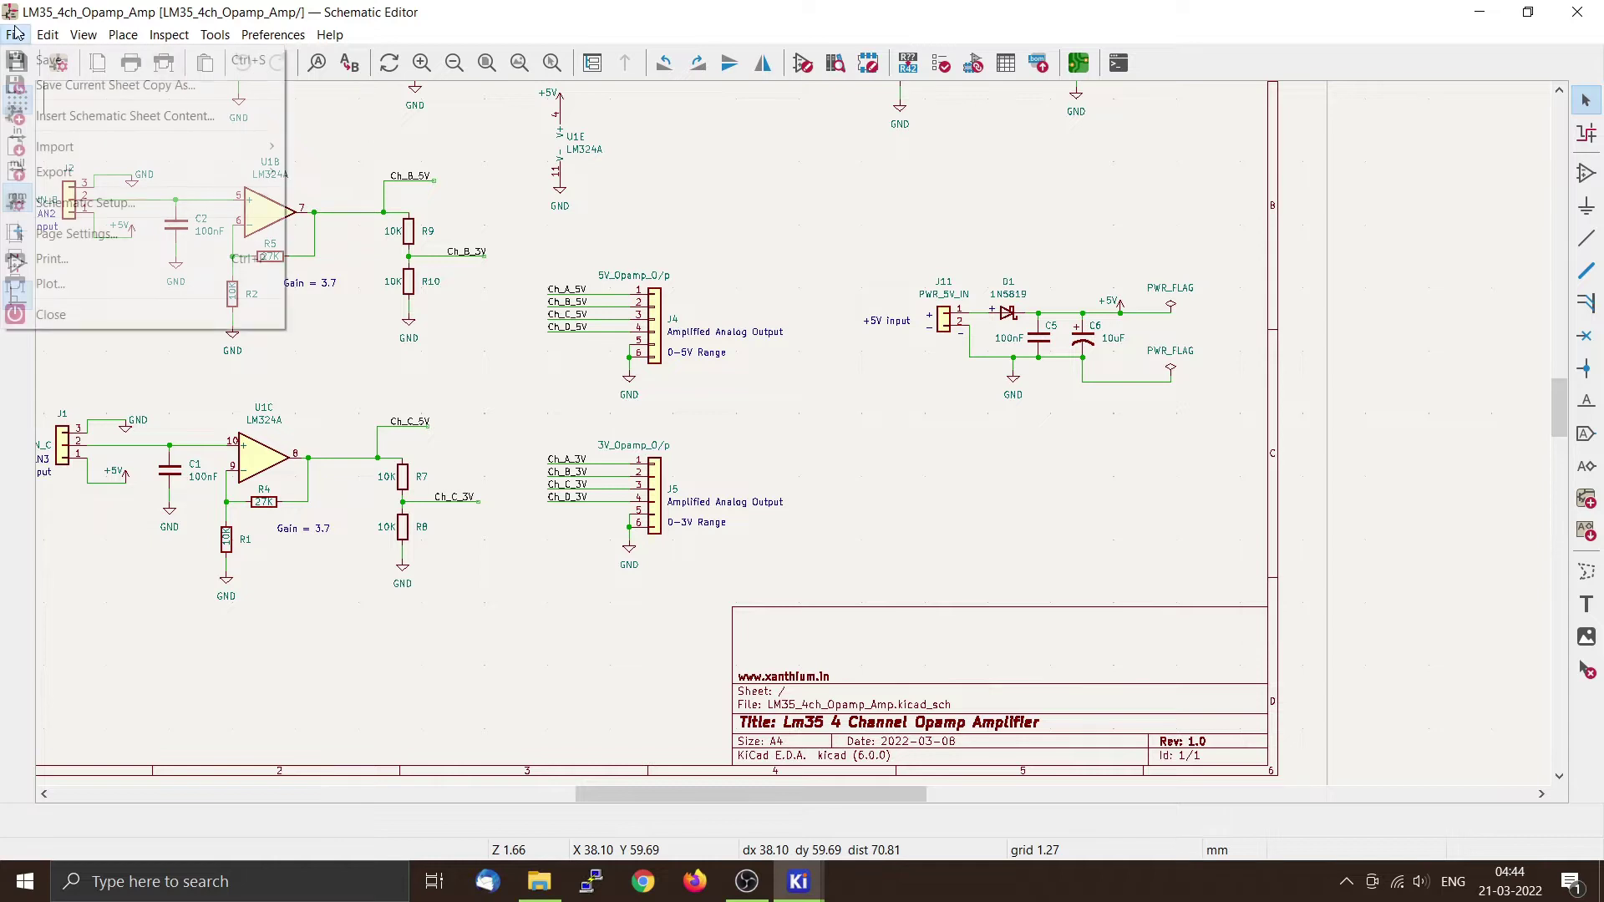
click(95, 285)
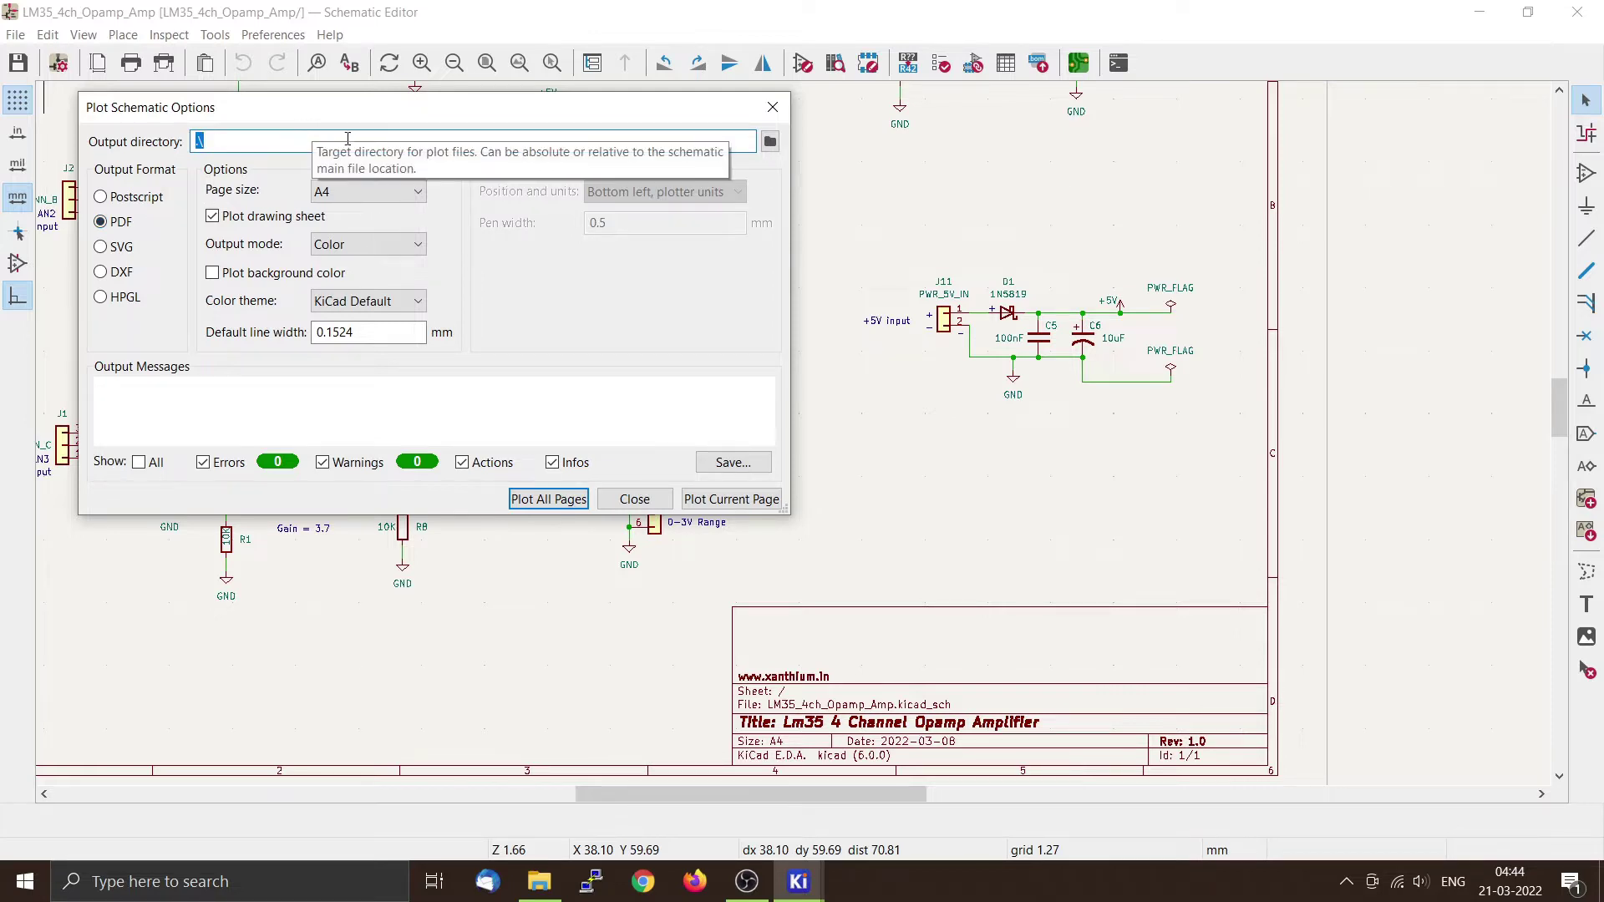
- Create a new 'Circuit' folder and set it as the output directory, stored as relative path Circuit\
click(770, 142)
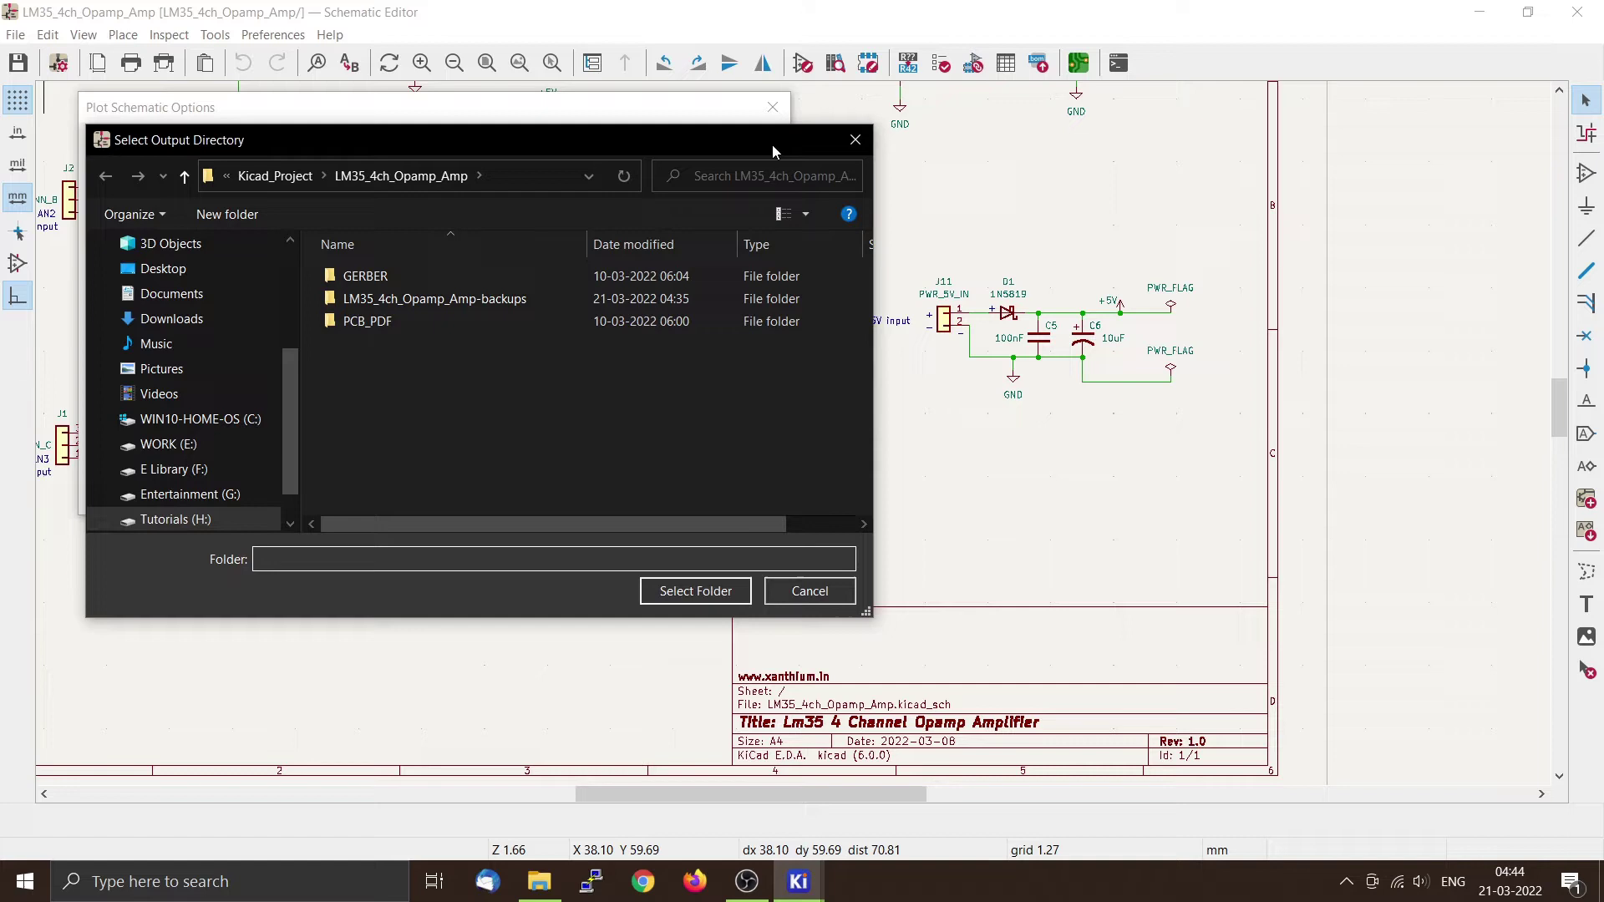
click(227, 219)
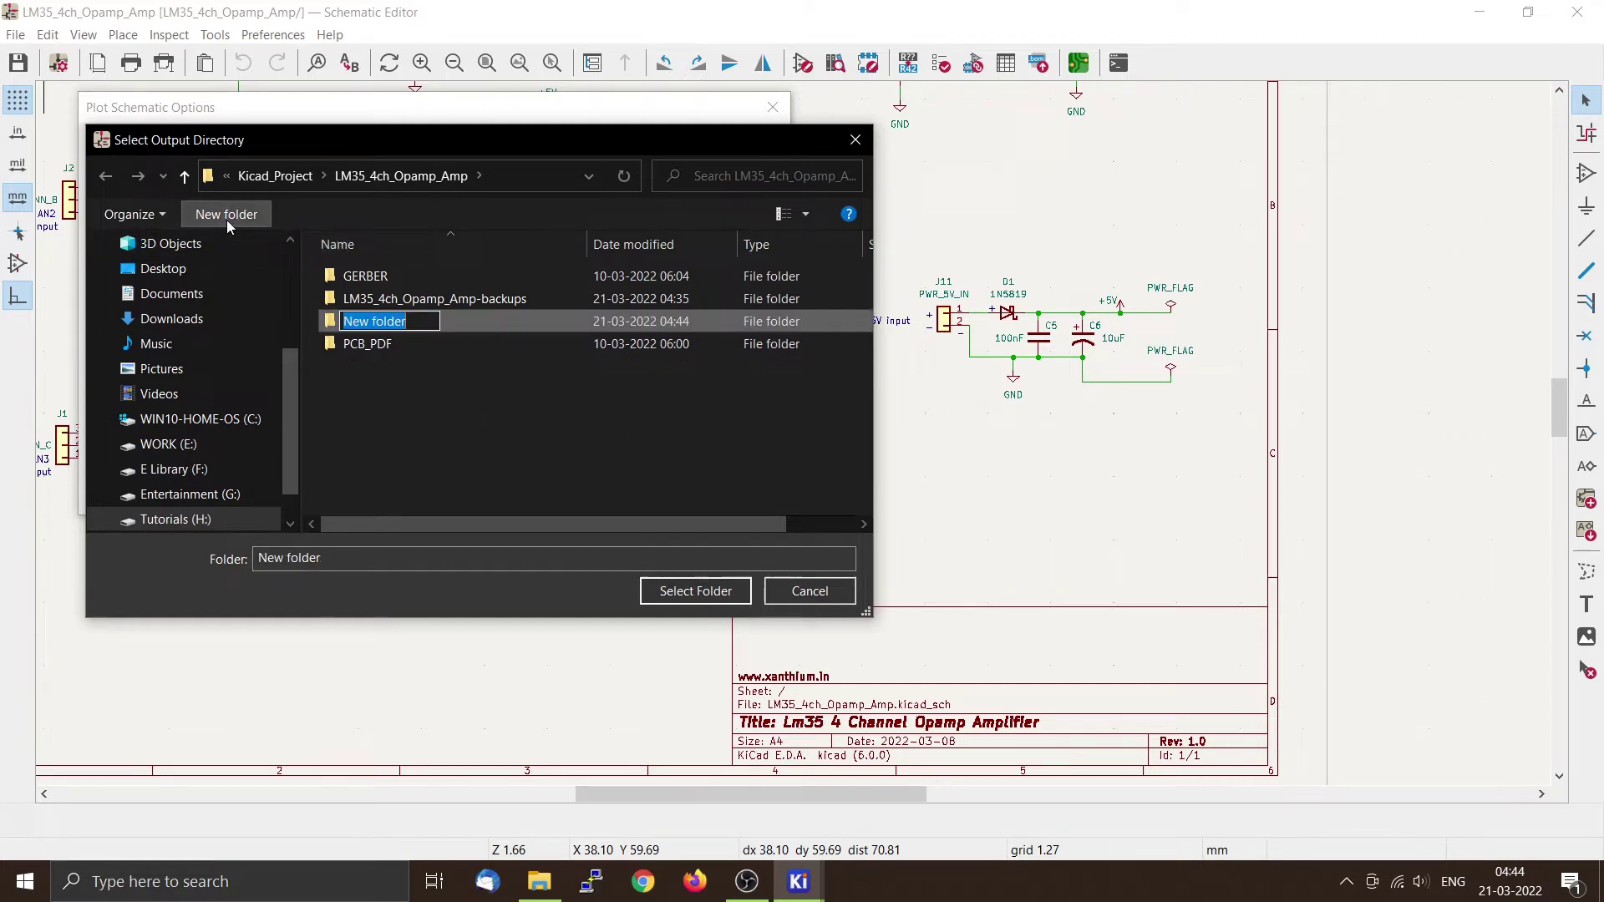
text(Cir)
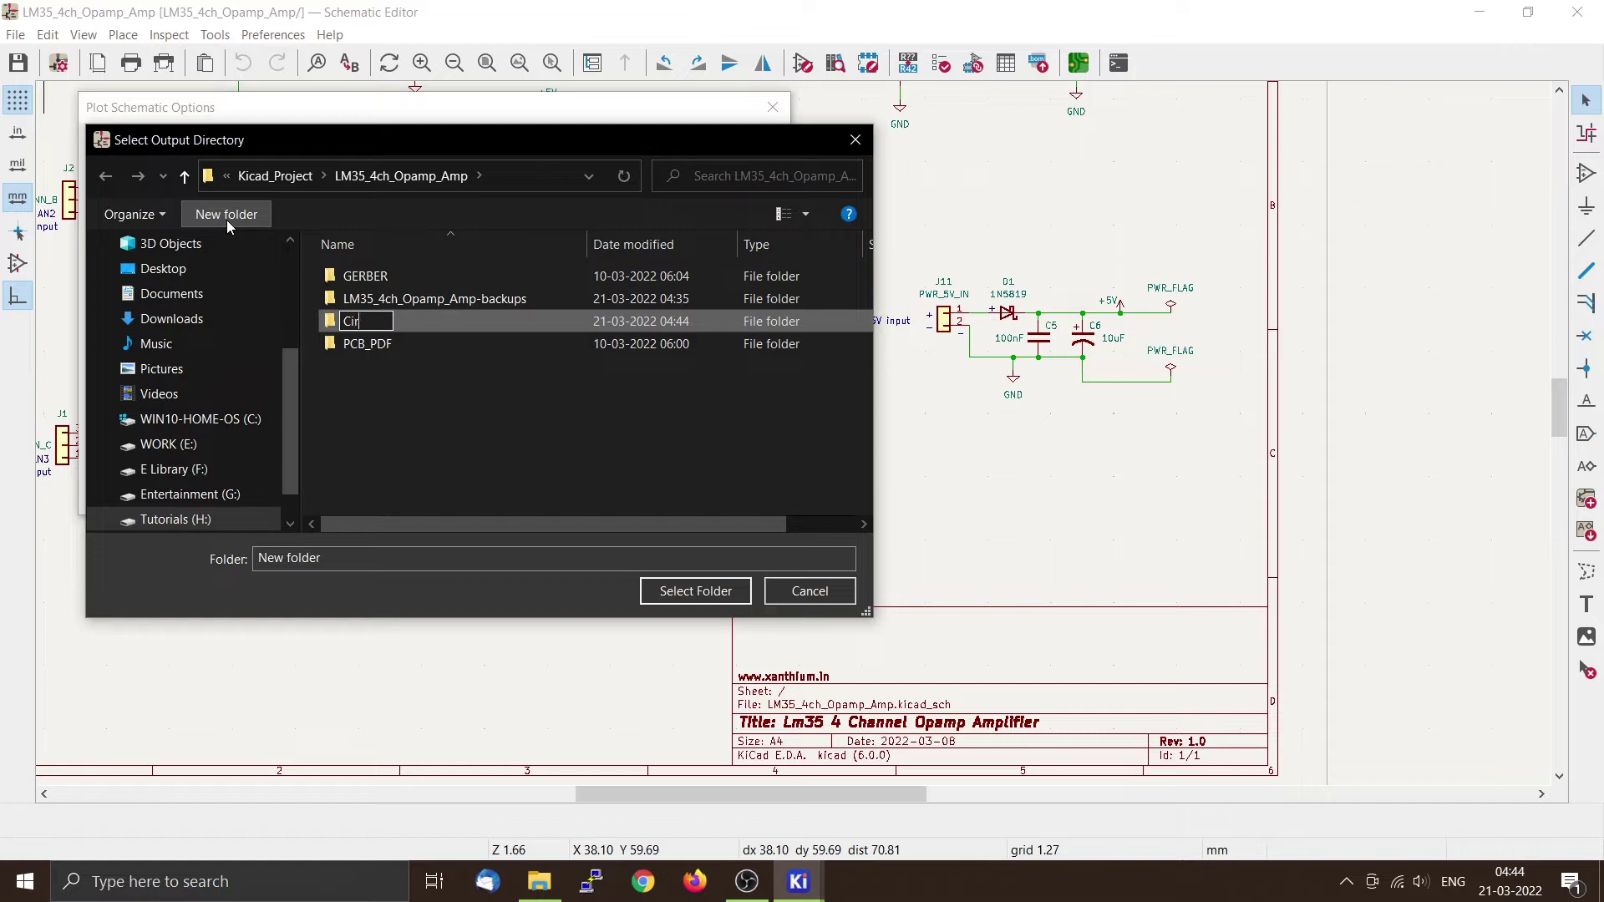
text(cuit)
key(Return)
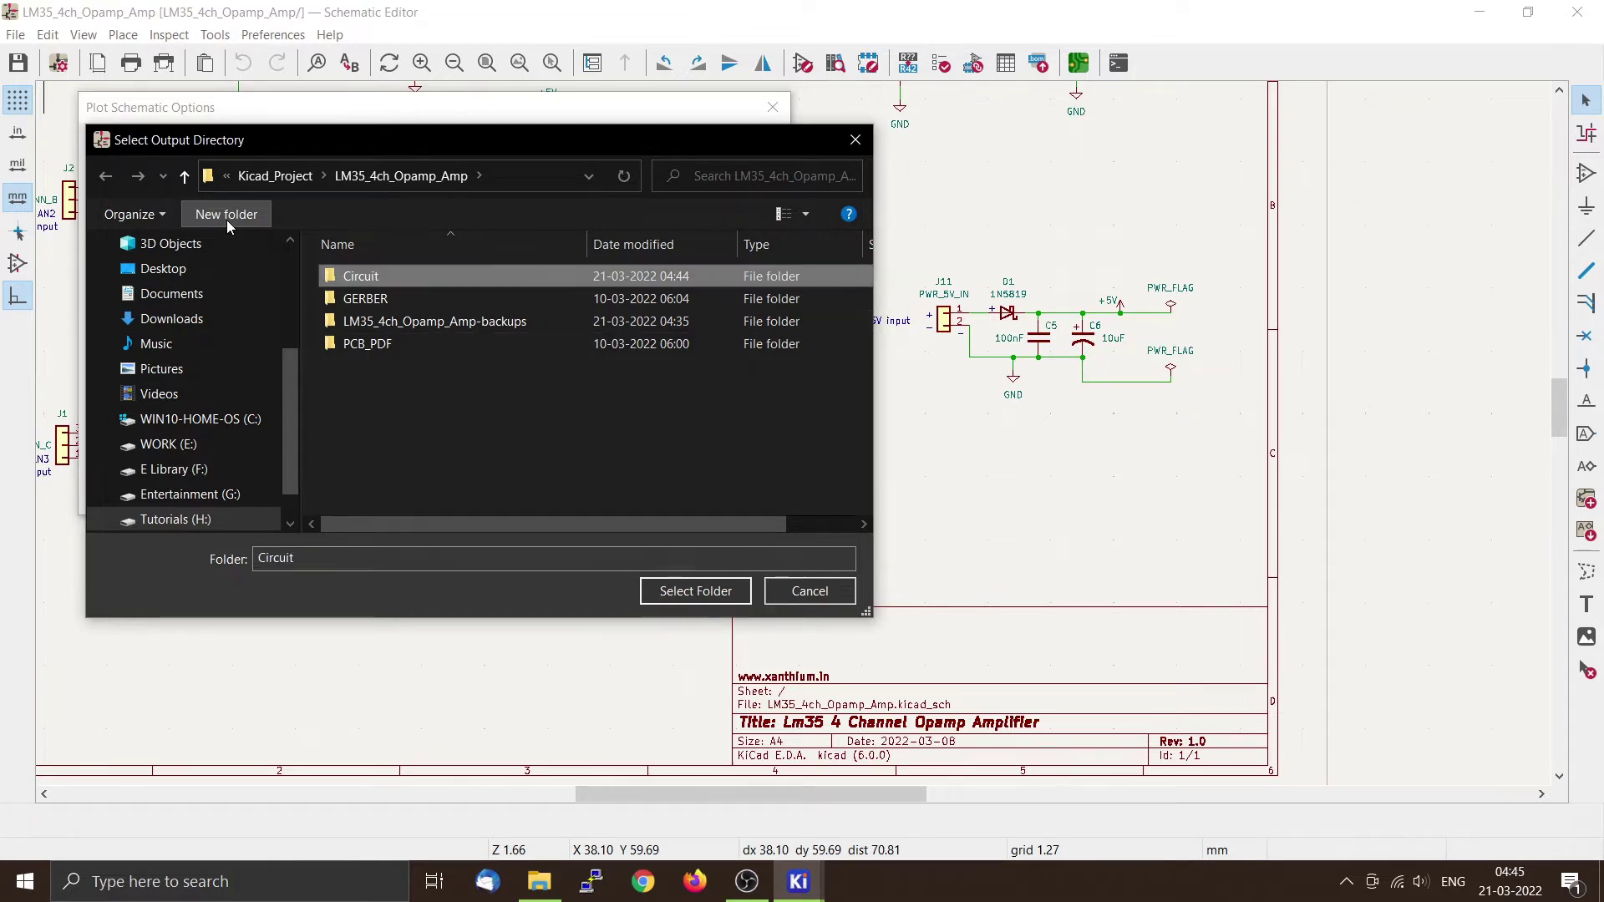
double_click(468, 278)
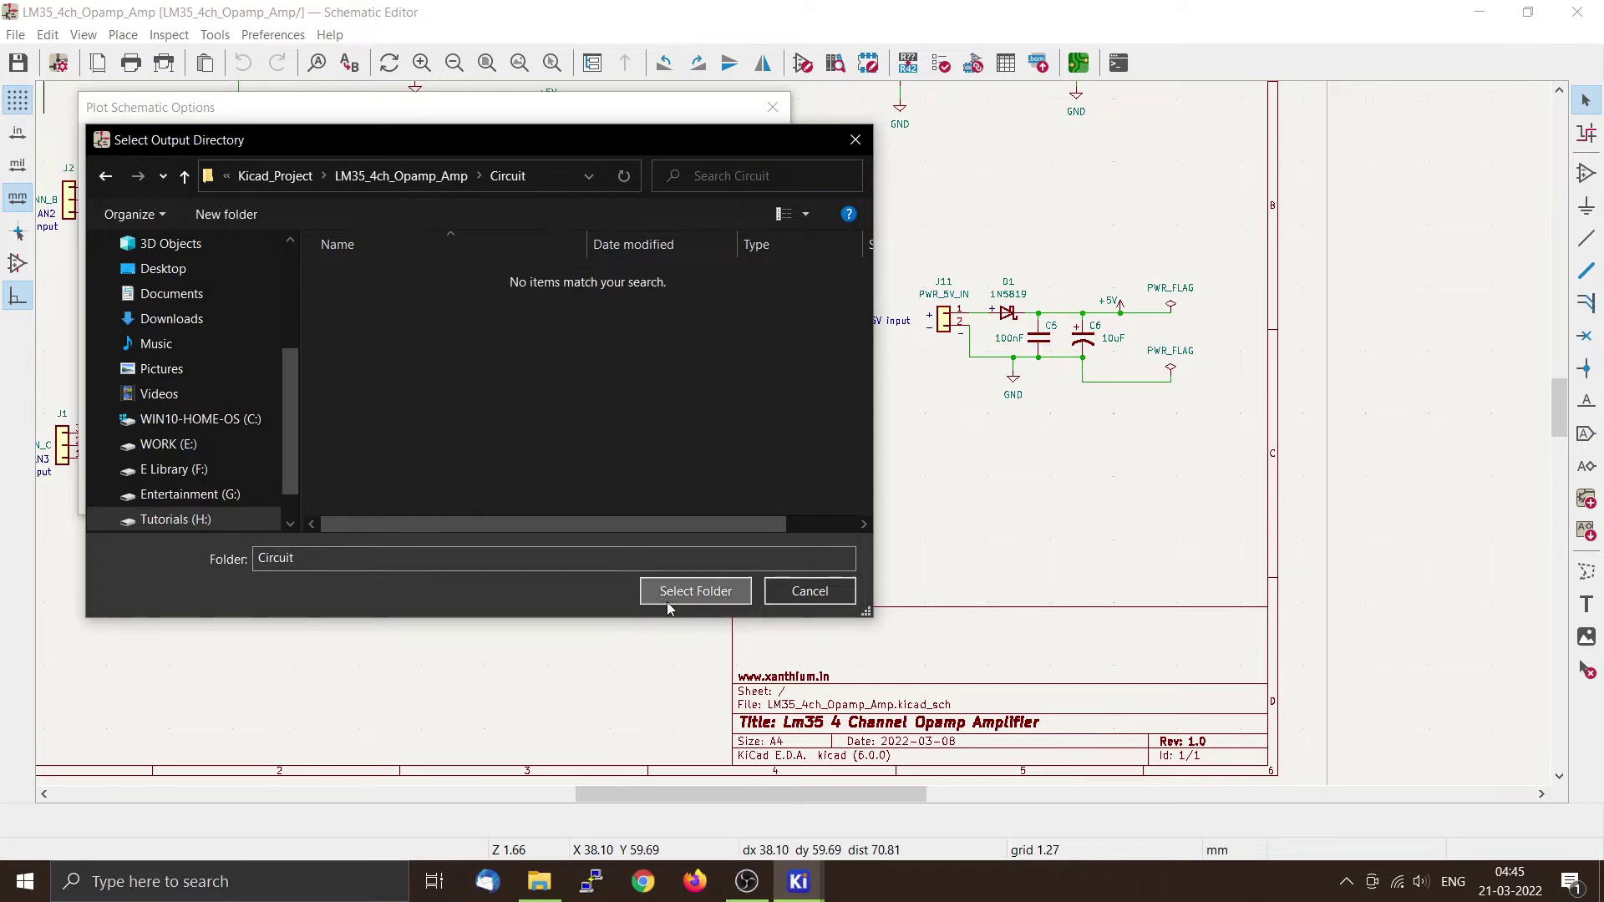
click(693, 590)
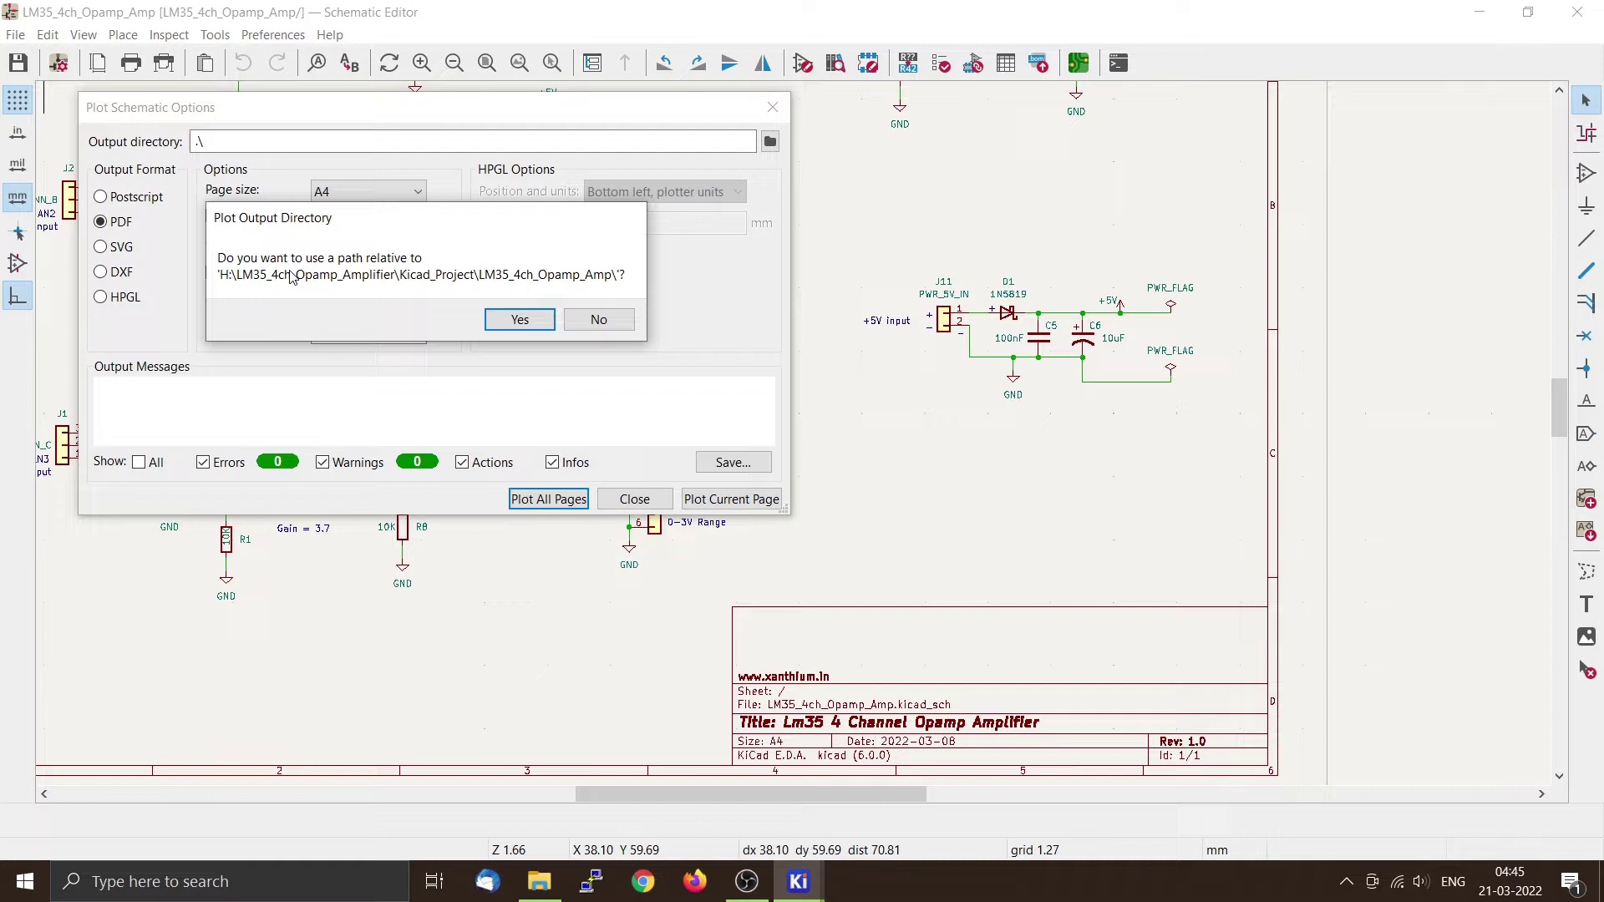
click(526, 321)
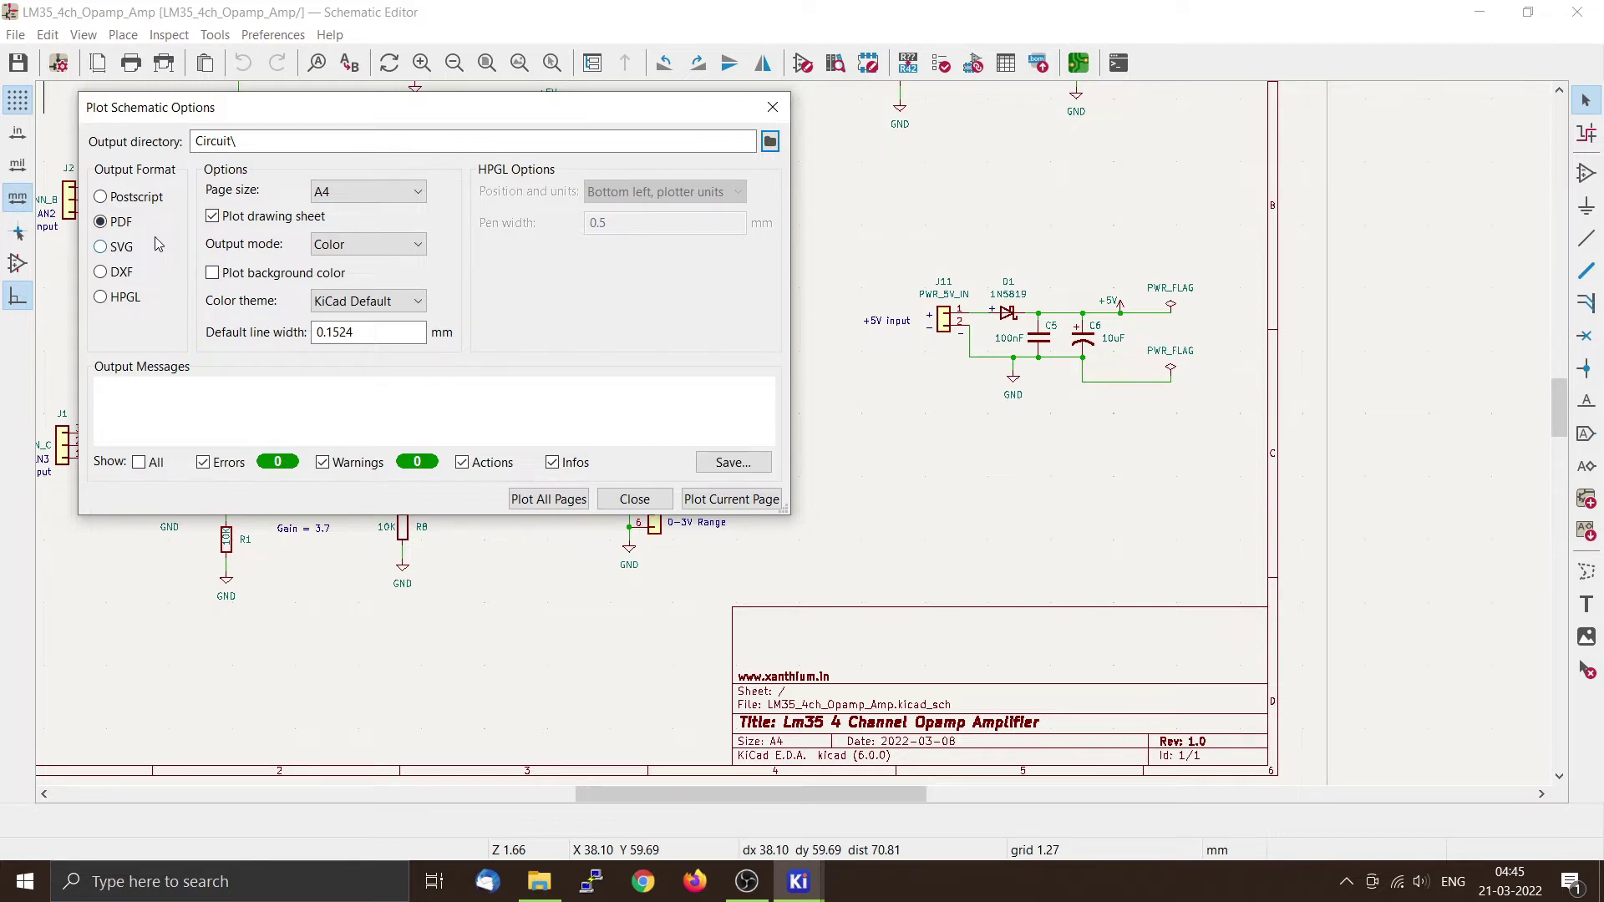
- Keep PDF output format and A4 page size, and change Output mode from Color to Black and White
click(100, 247)
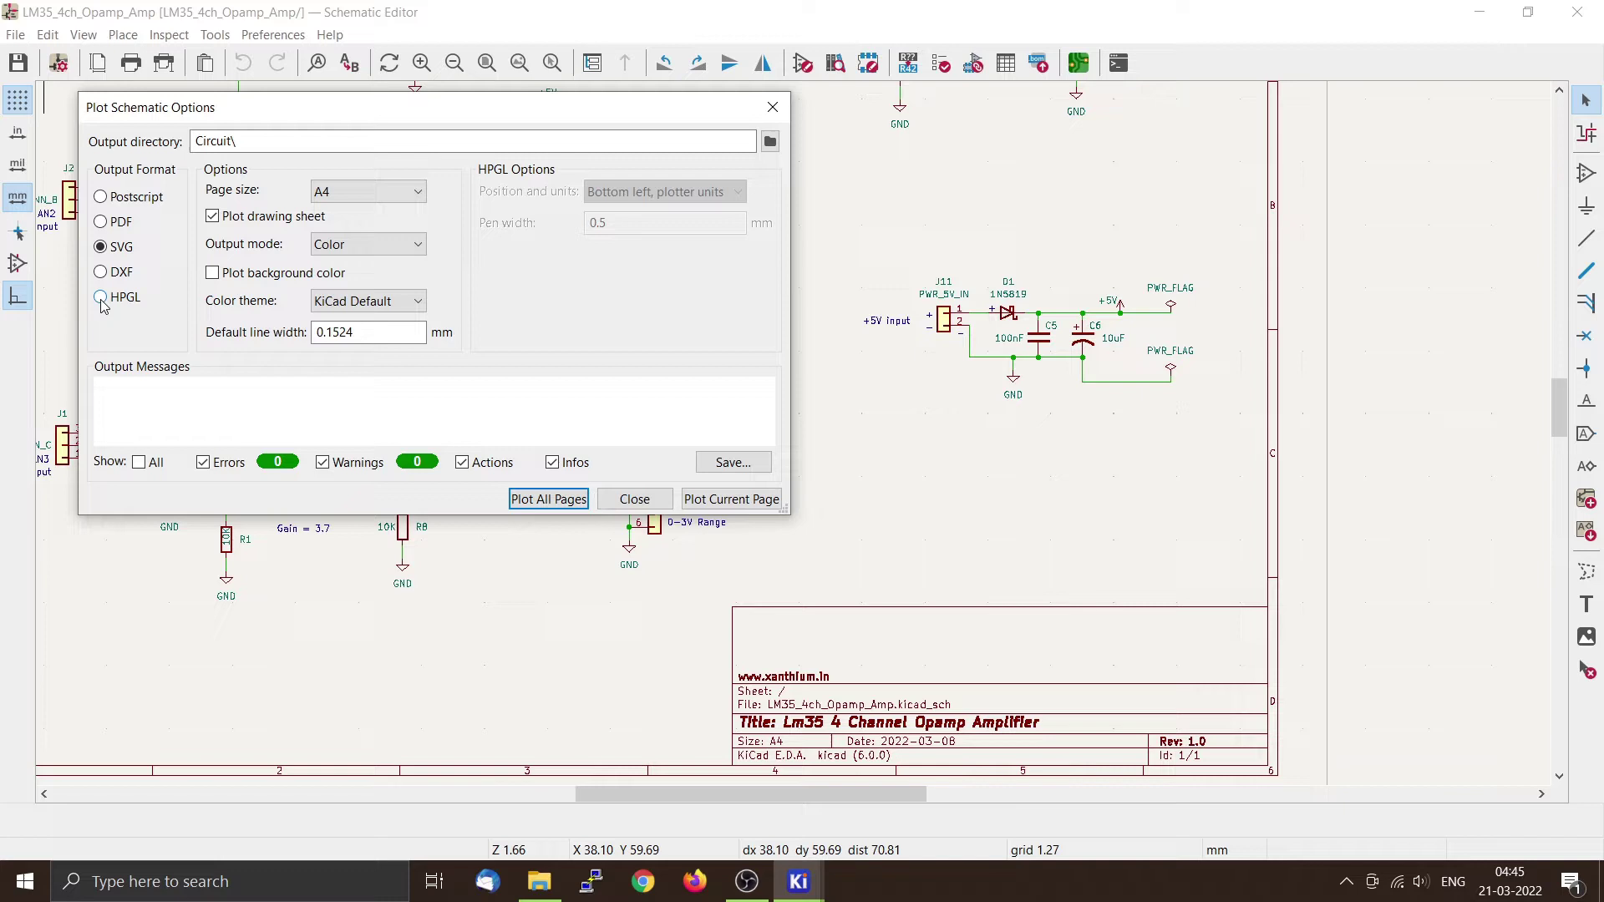
click(101, 223)
click(415, 193)
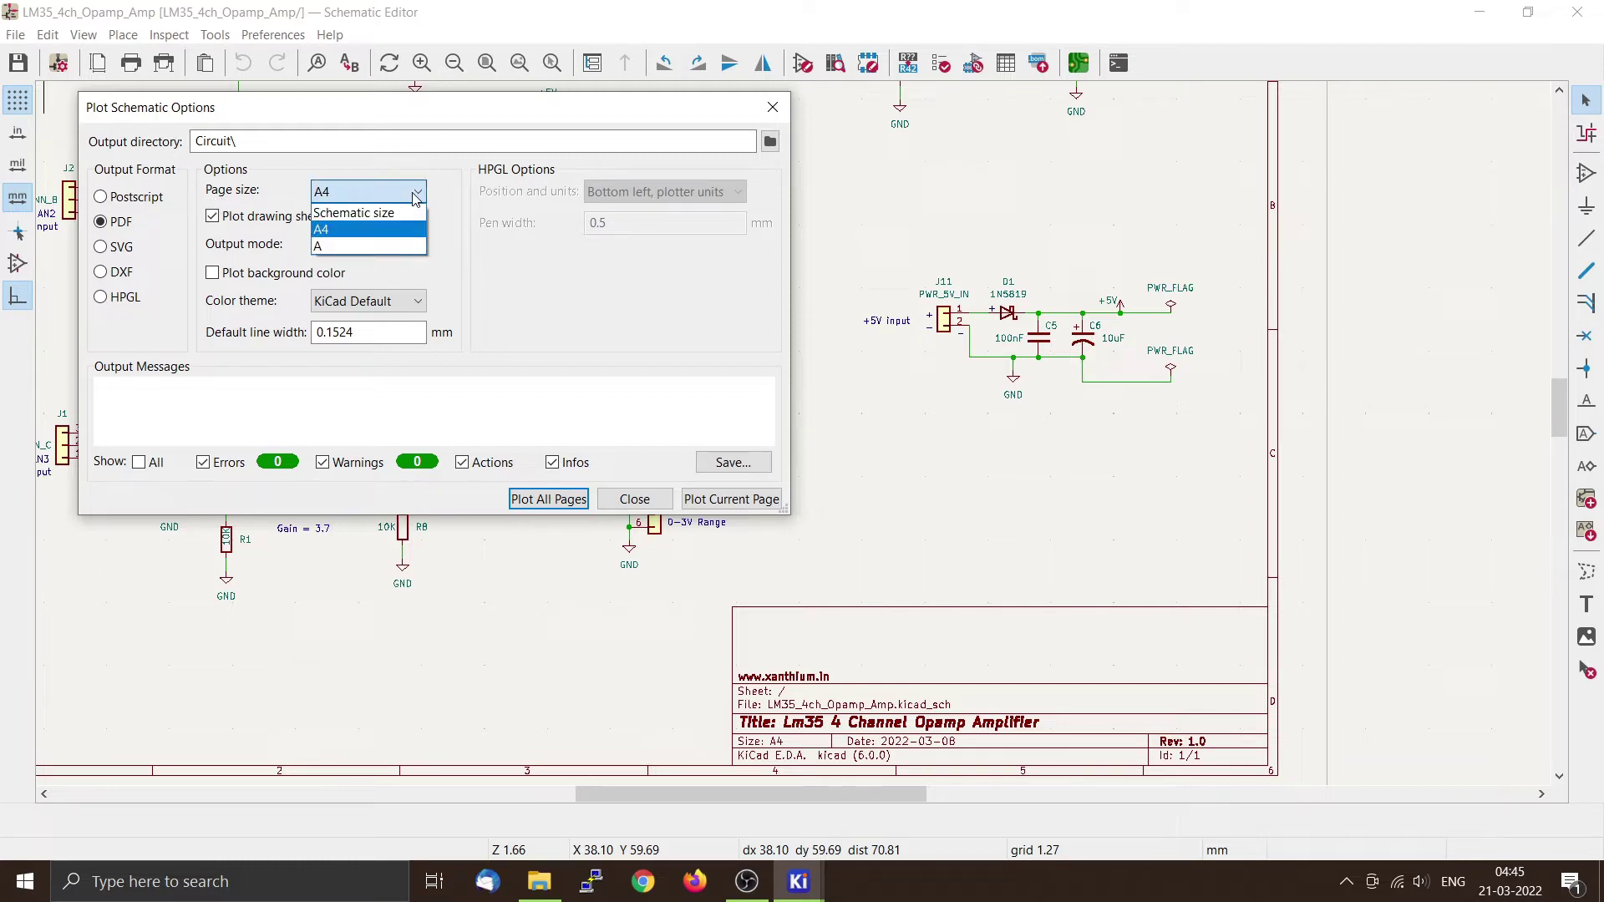
click(415, 196)
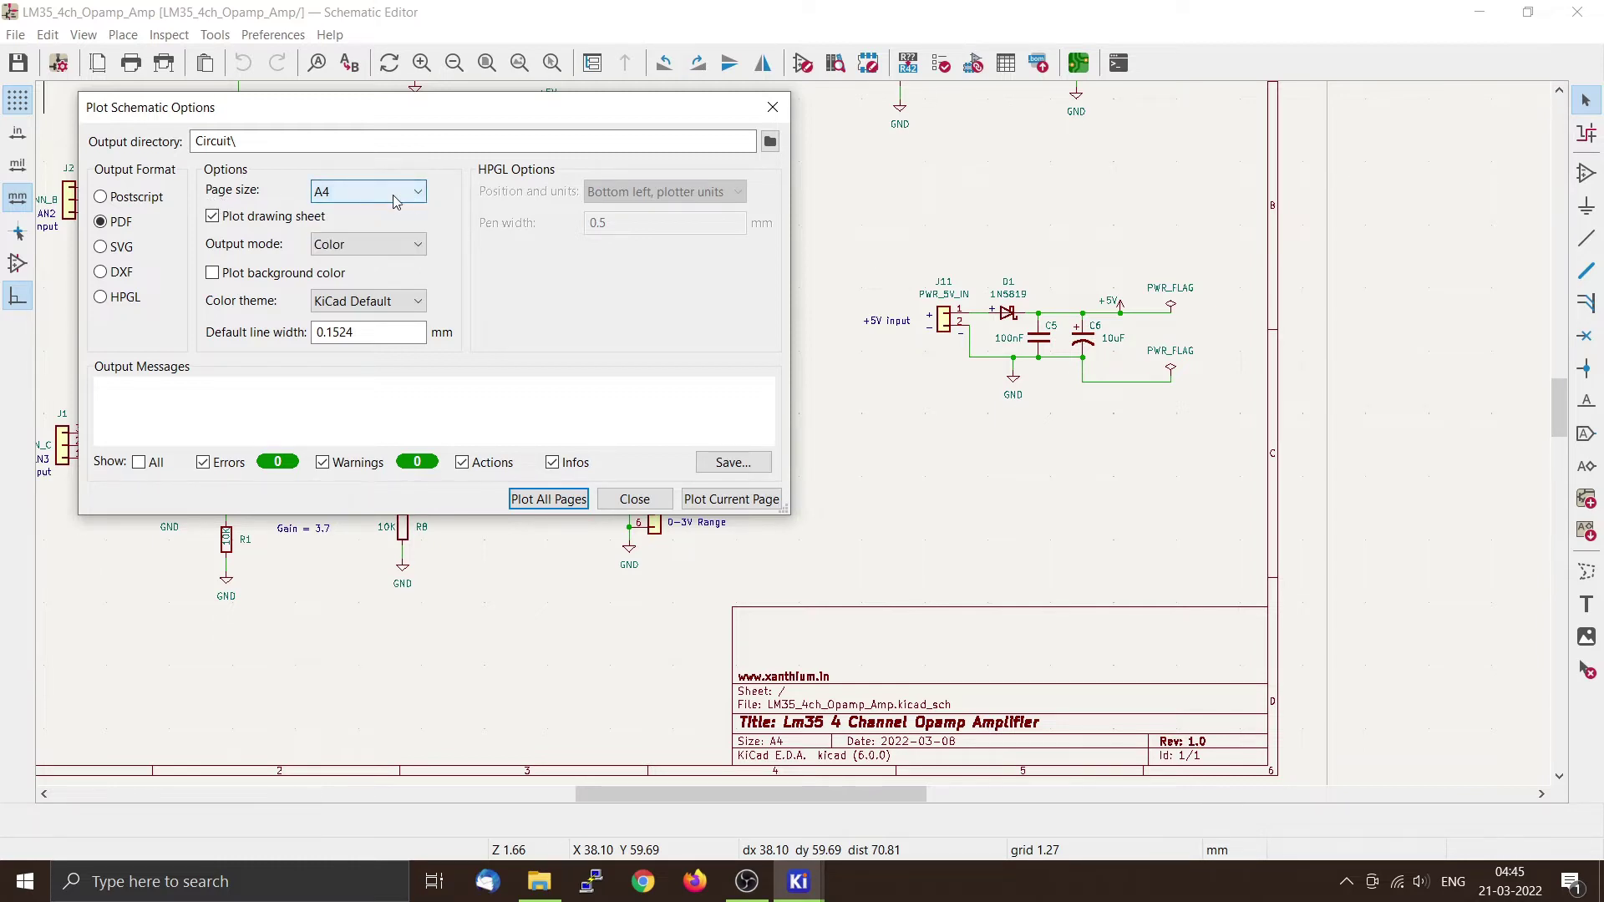
click(418, 247)
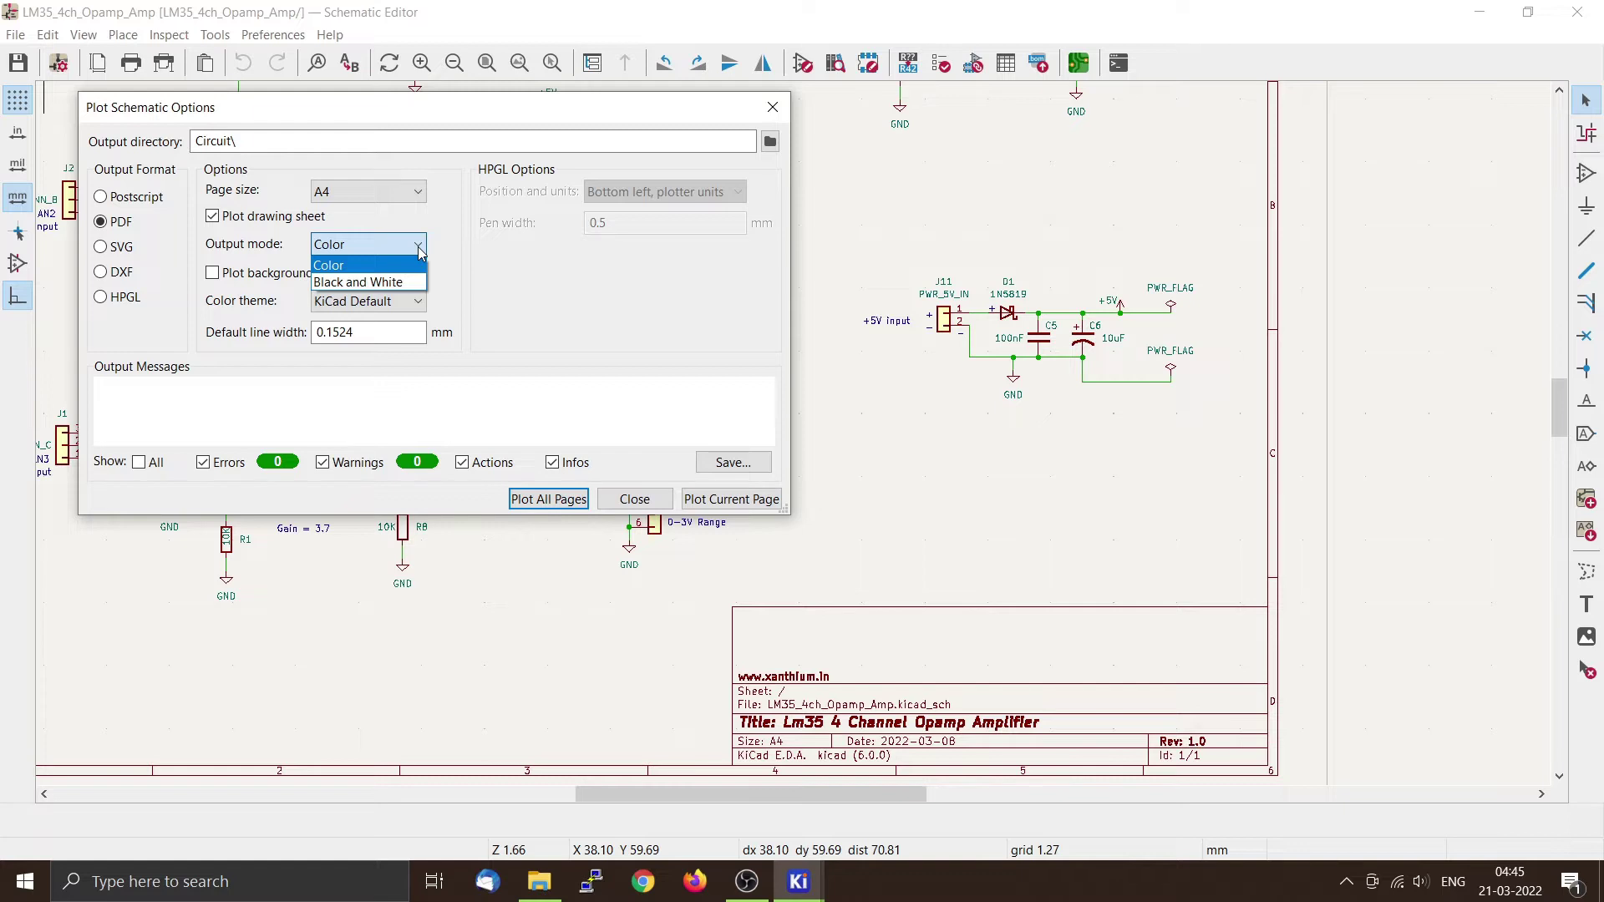
click(419, 283)
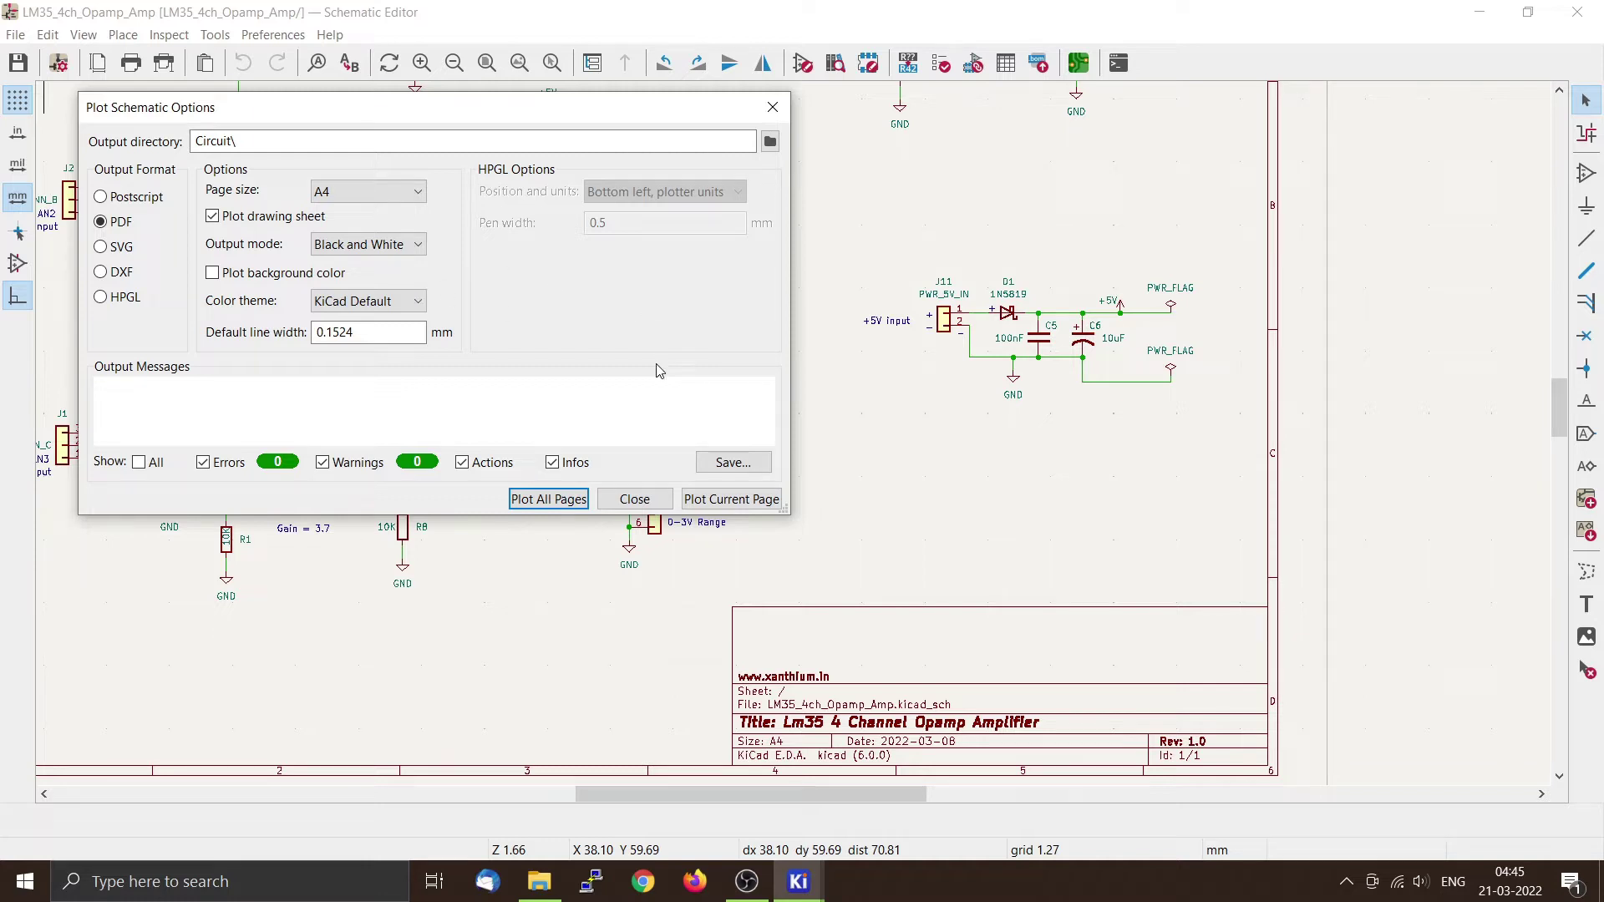
- Plot all pages to a black-and-white PDF, check the output messages, and close the dialog
click(549, 499)
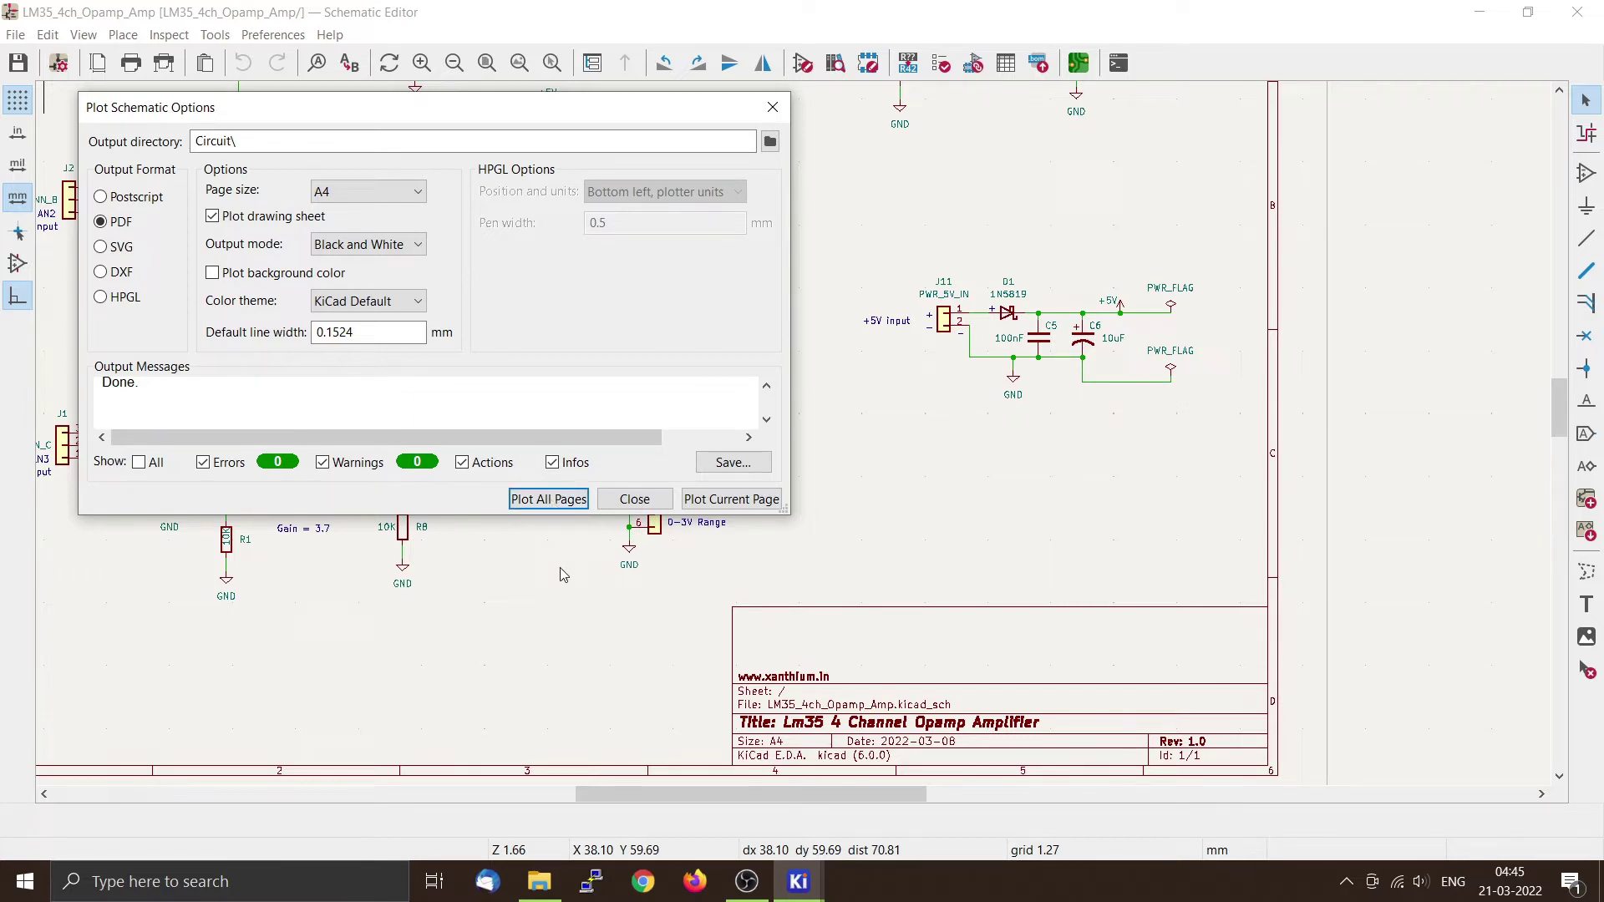
scroll(643, 413, up, 1)
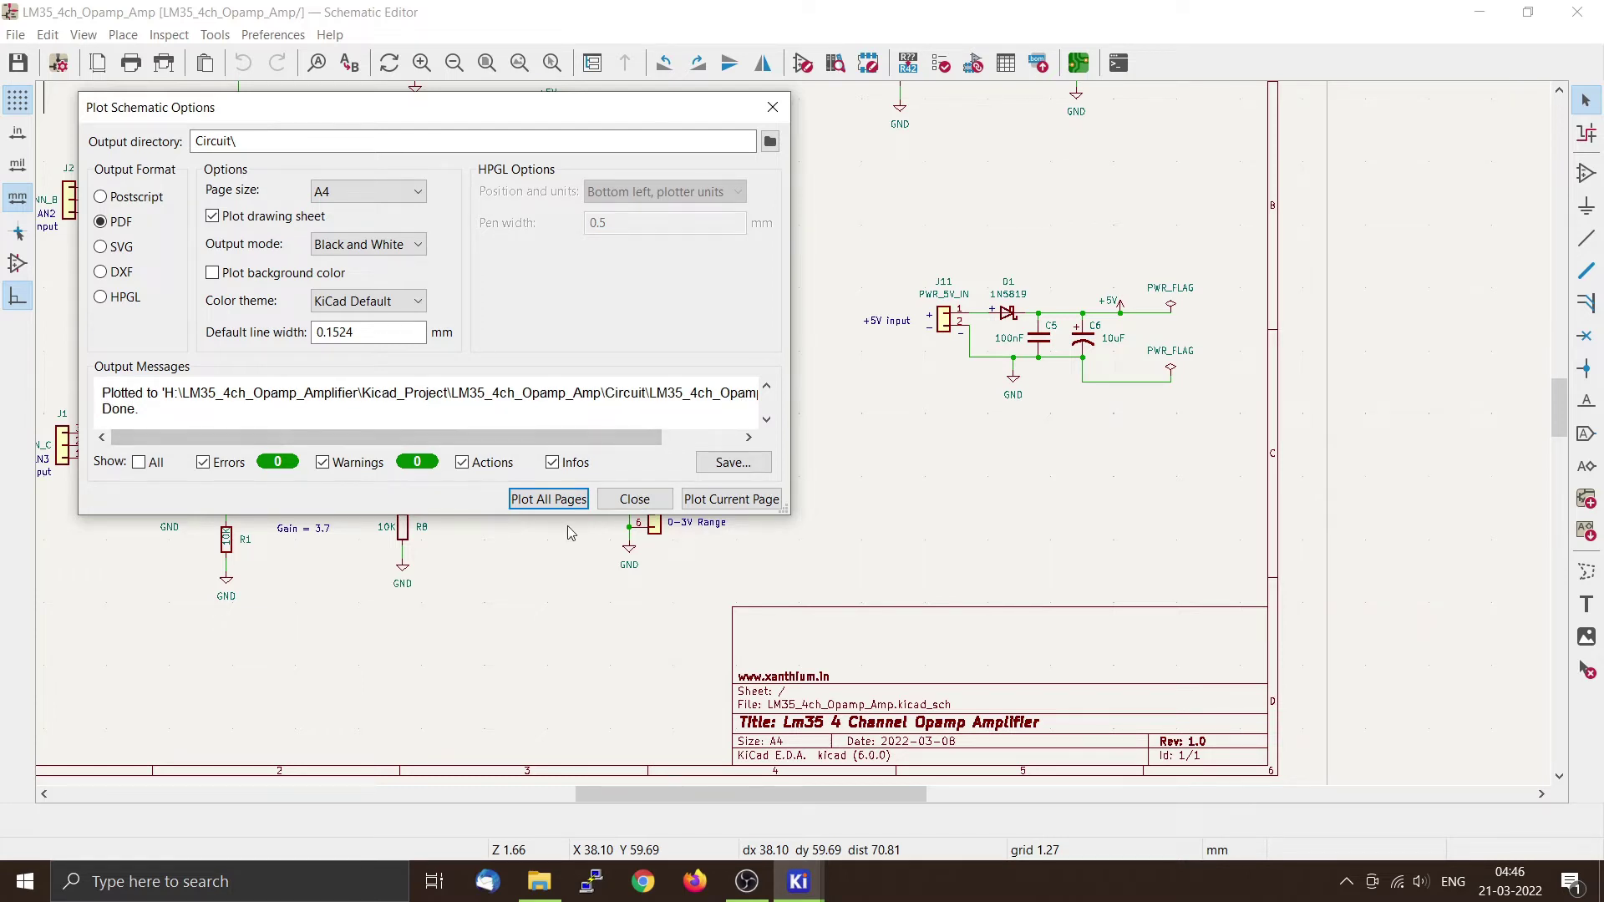
click(628, 506)
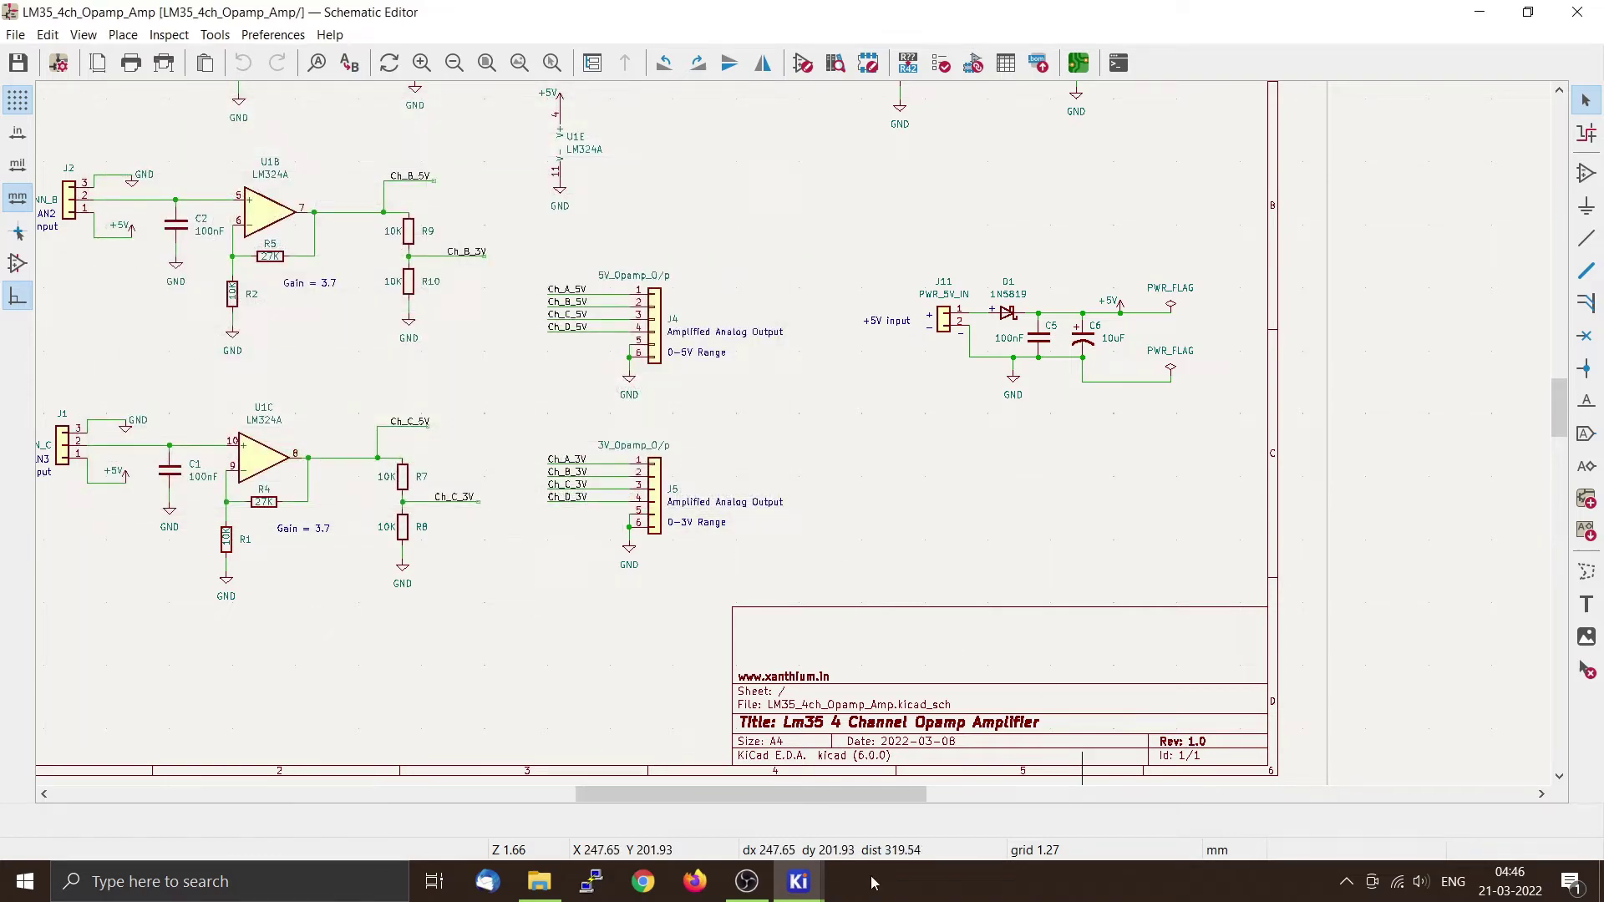
- Minimize the open windows to reach the desktop and open This PC
click(541, 889)
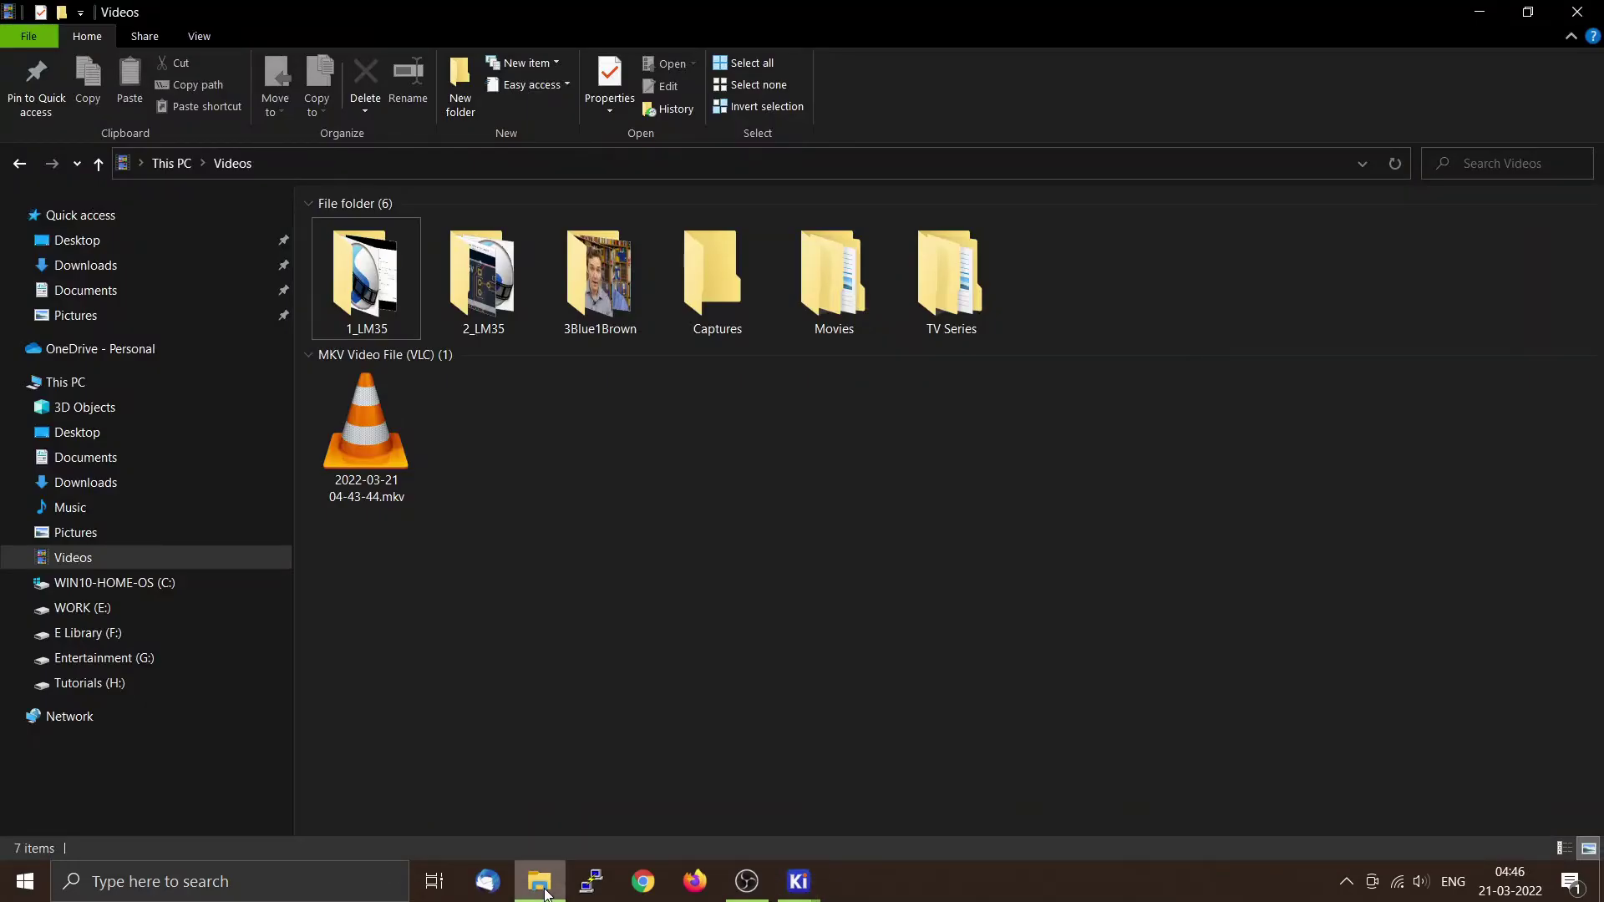
mouse_move(530, 888)
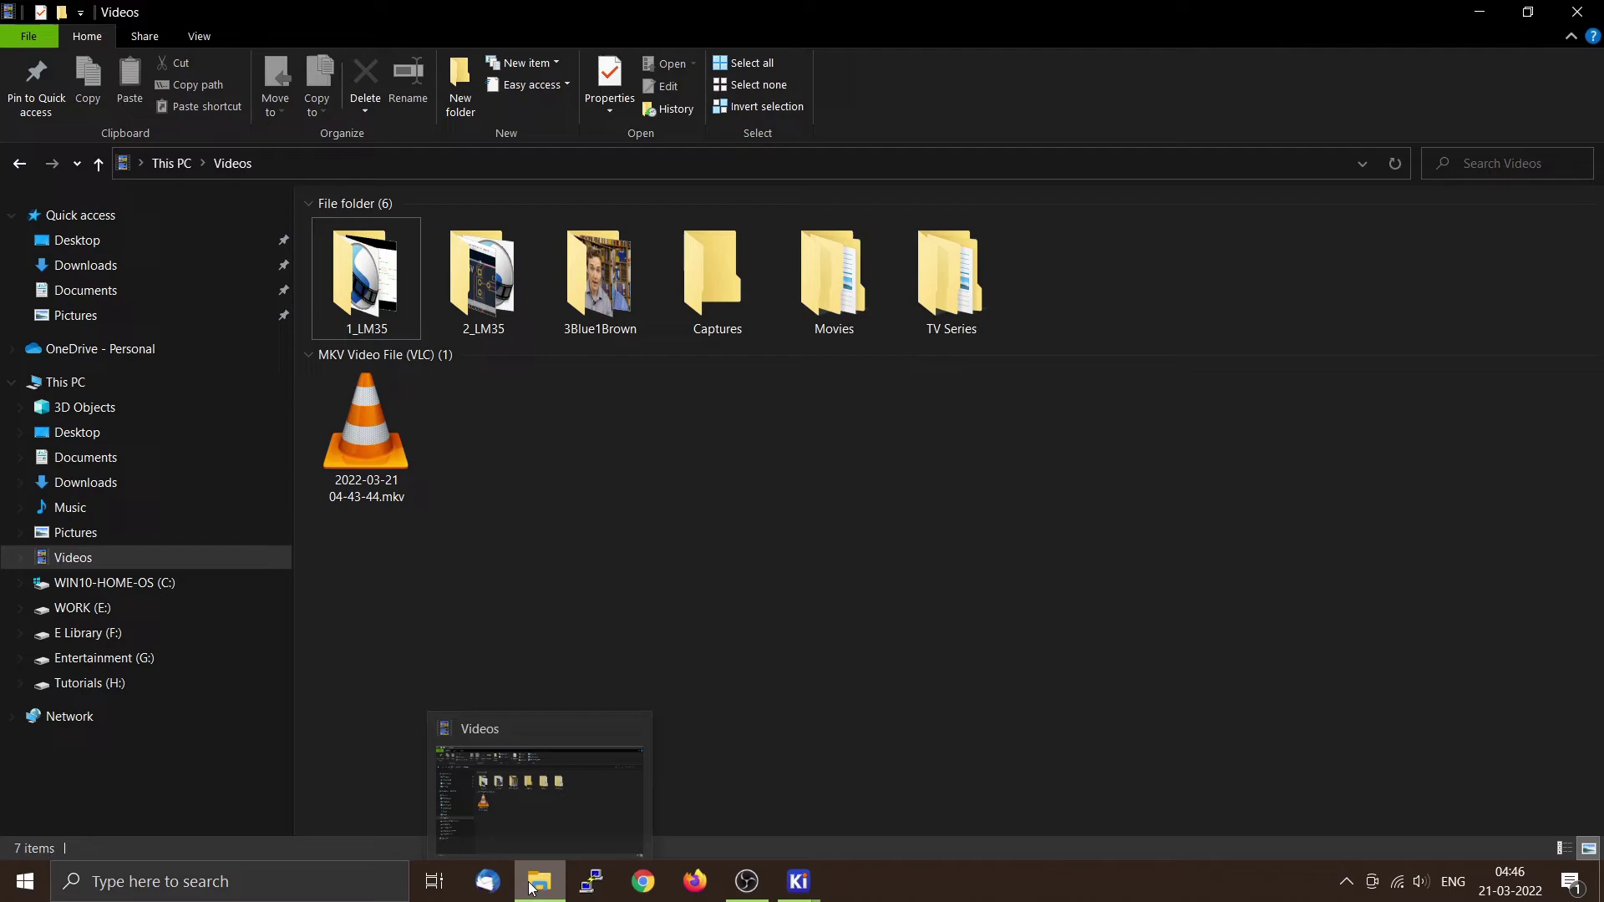
click(1479, 11)
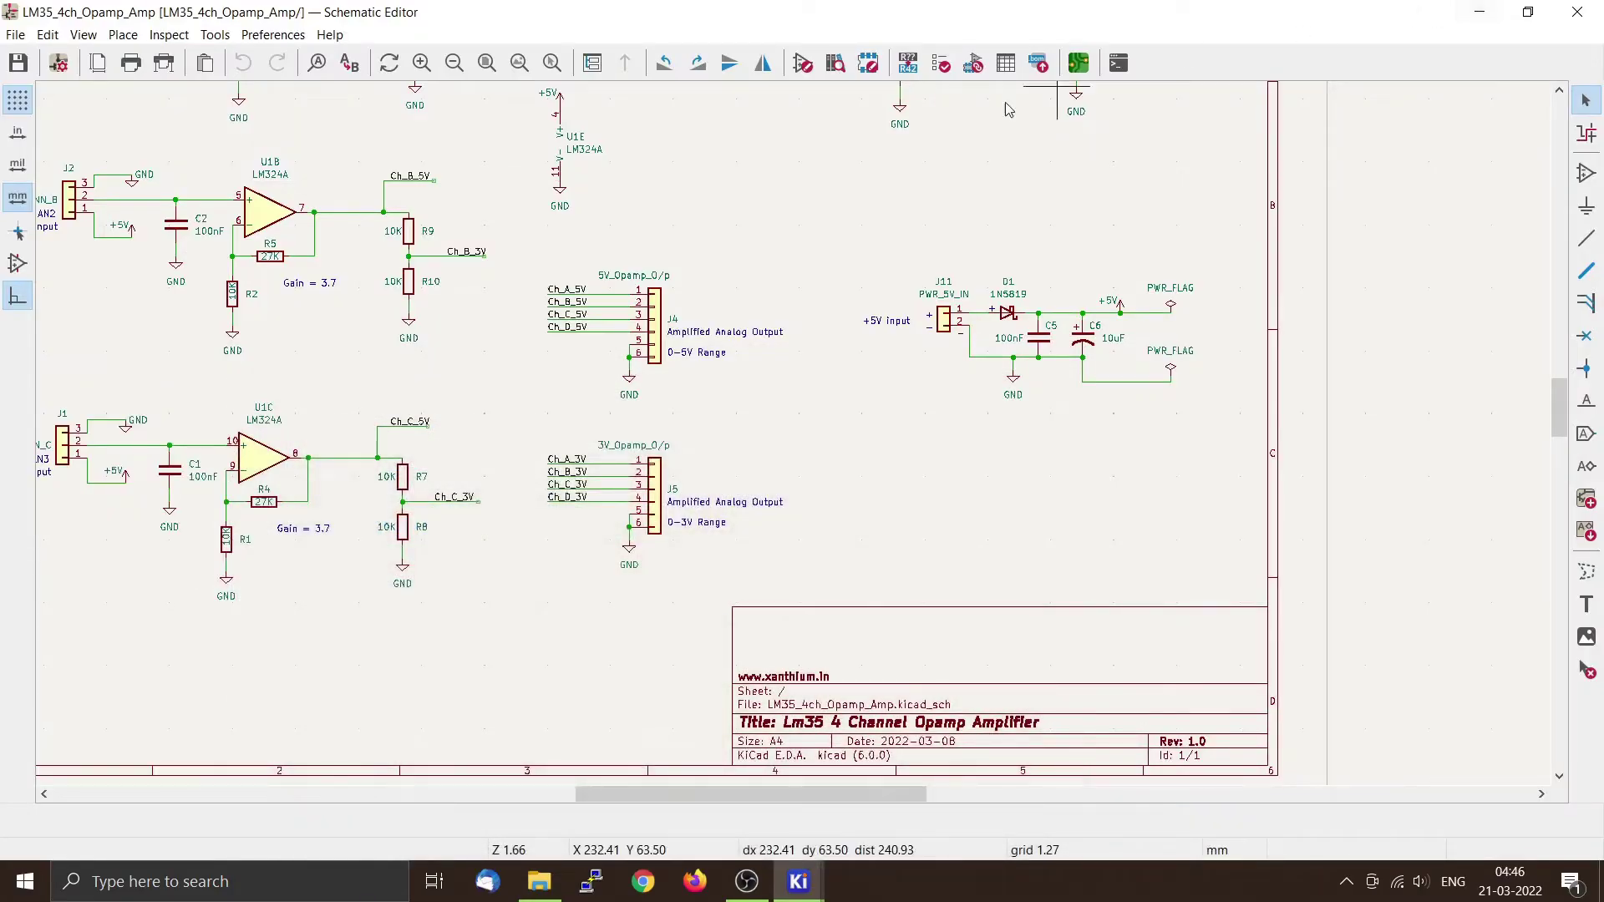
click(16, 35)
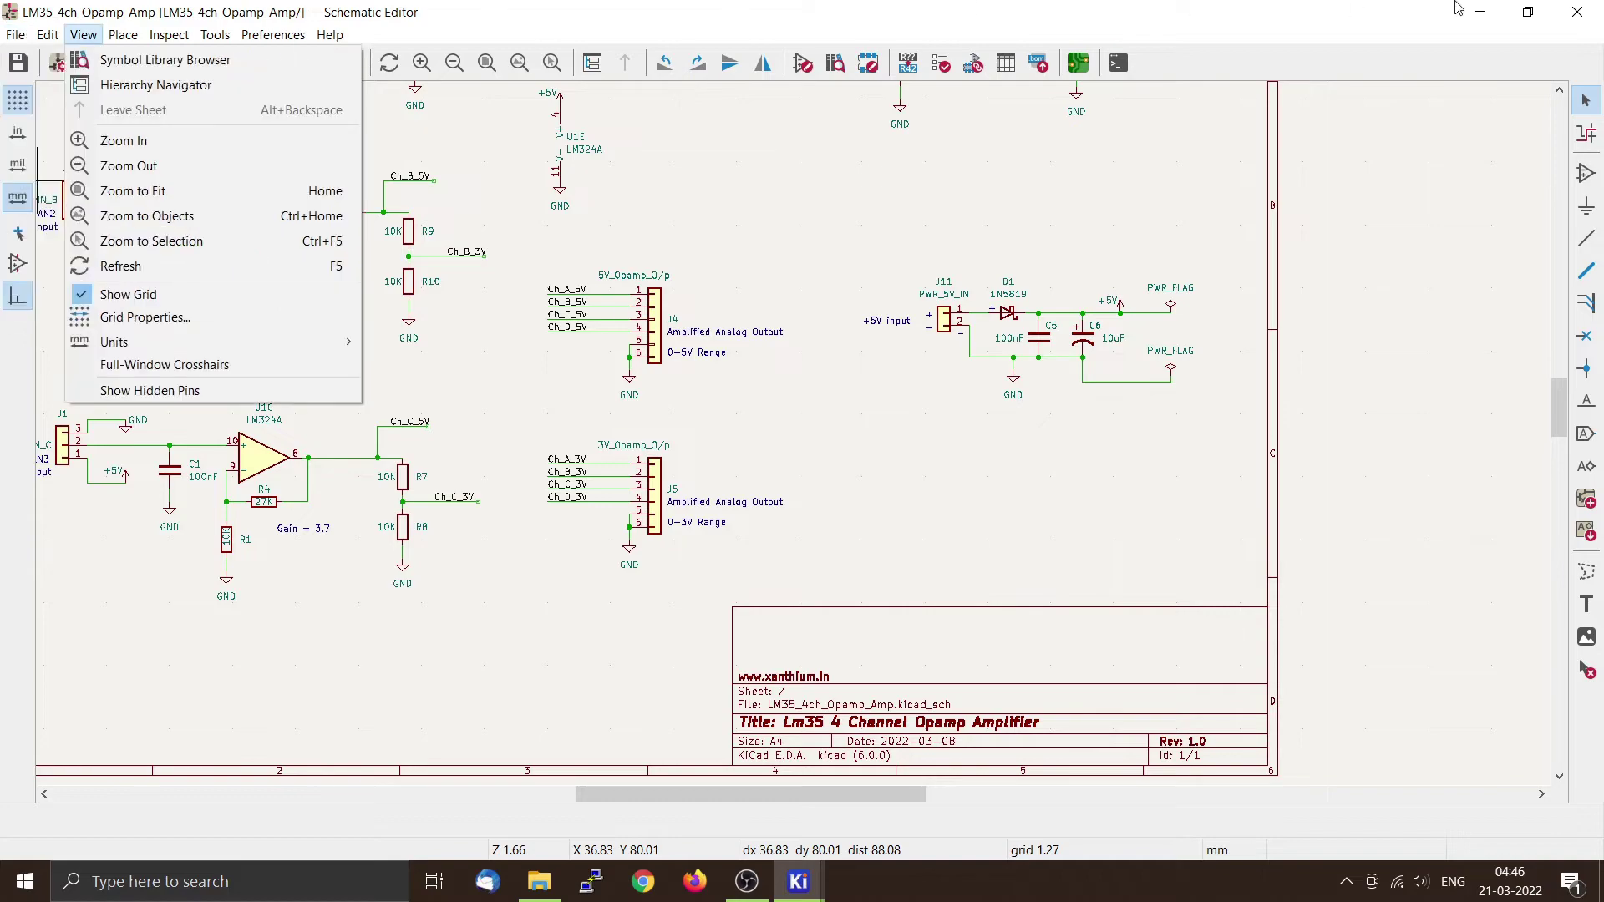
click(1478, 12)
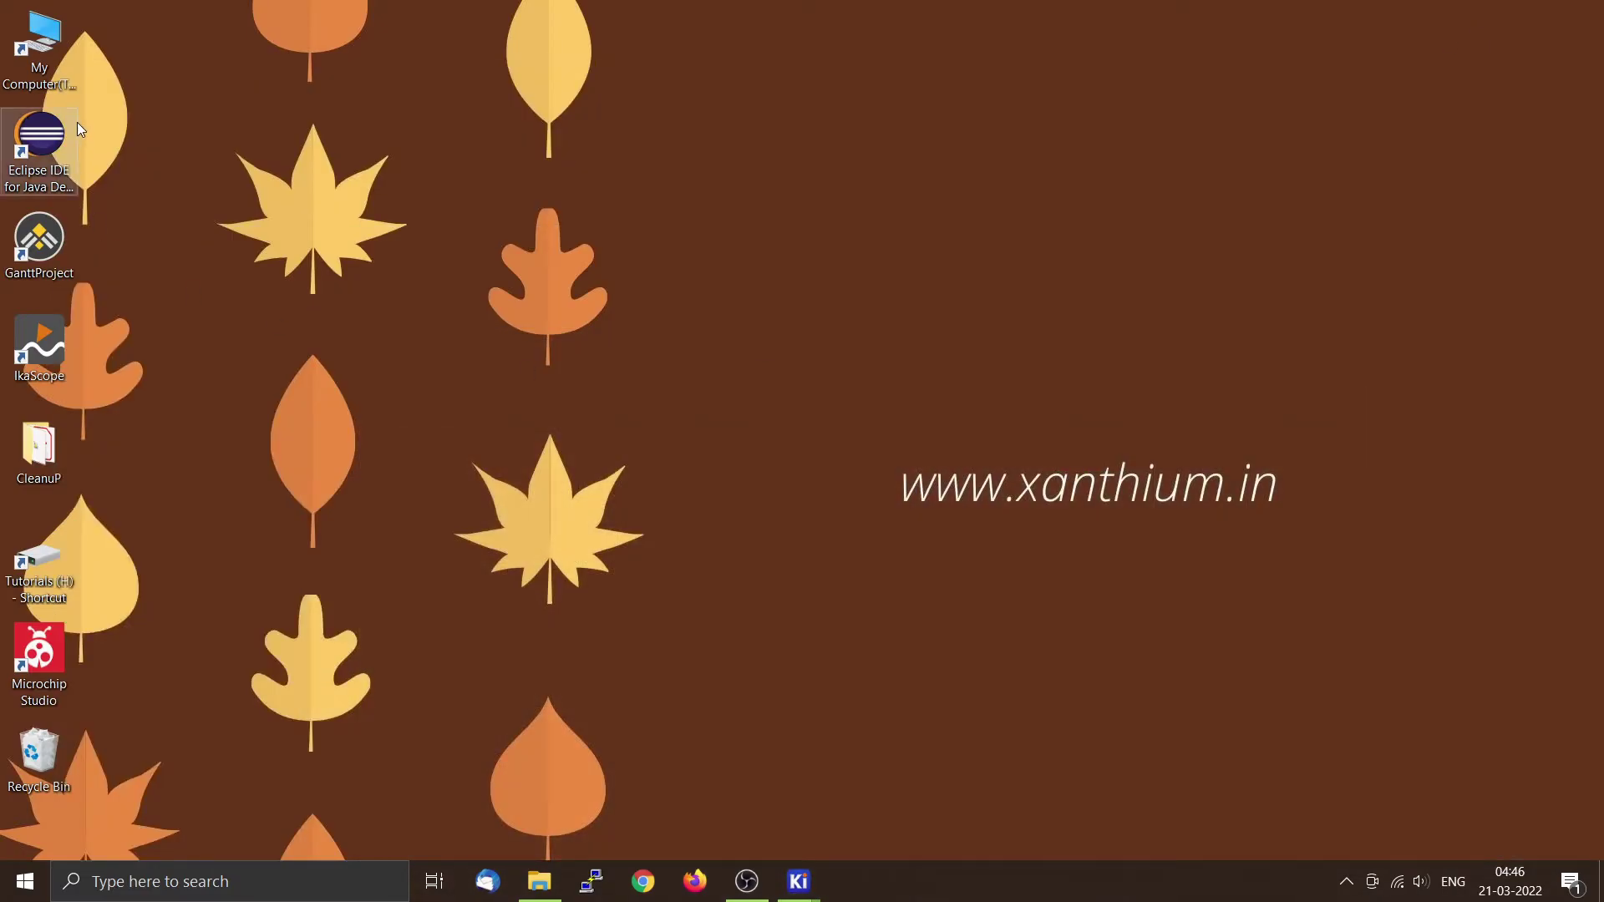
double_click(54, 58)
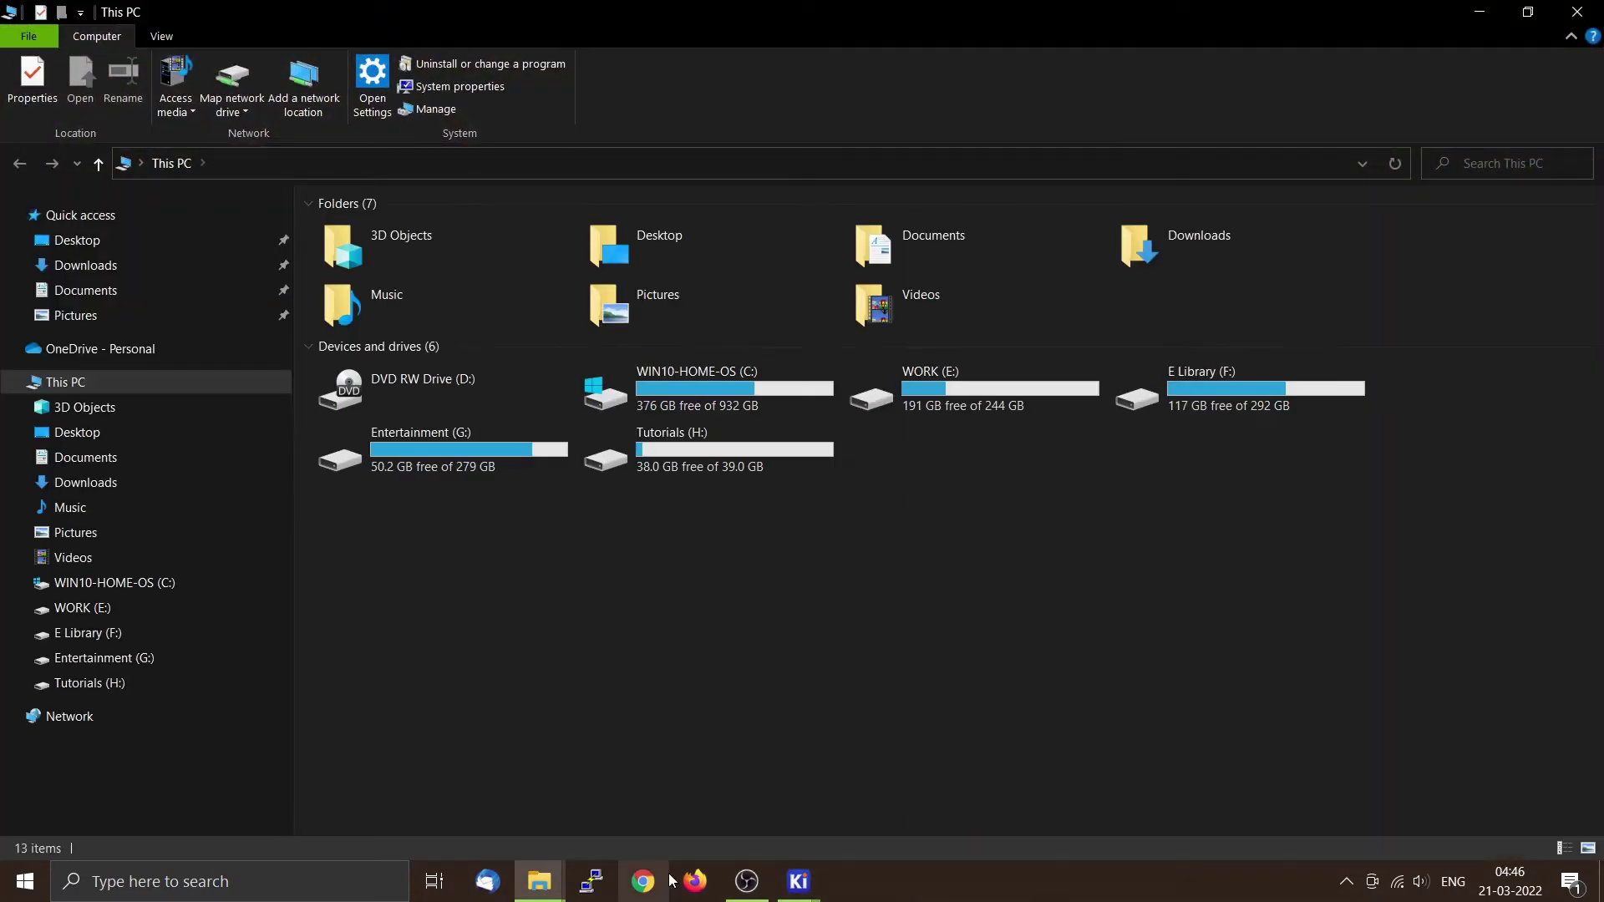
click(749, 884)
click(748, 882)
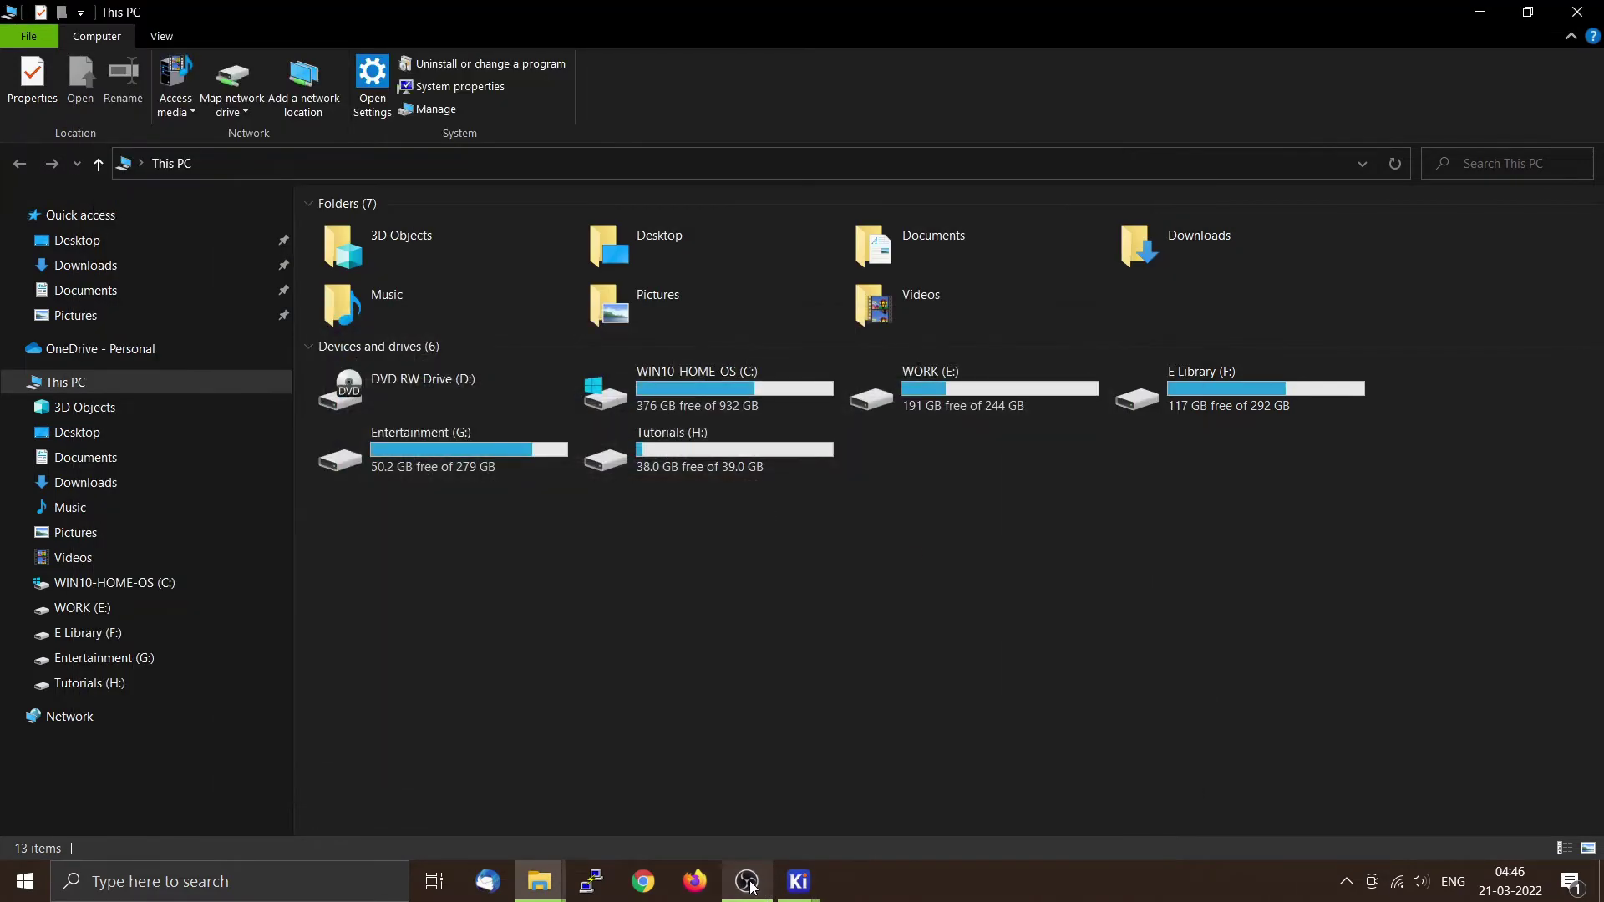
- Go to Tutorials (H:) > LM35_4ch_Opamp_Amplifier > Kicad_Project > LM35_4ch_Opamp_Amp > Circuit and open the PDF
double_click(663, 461)
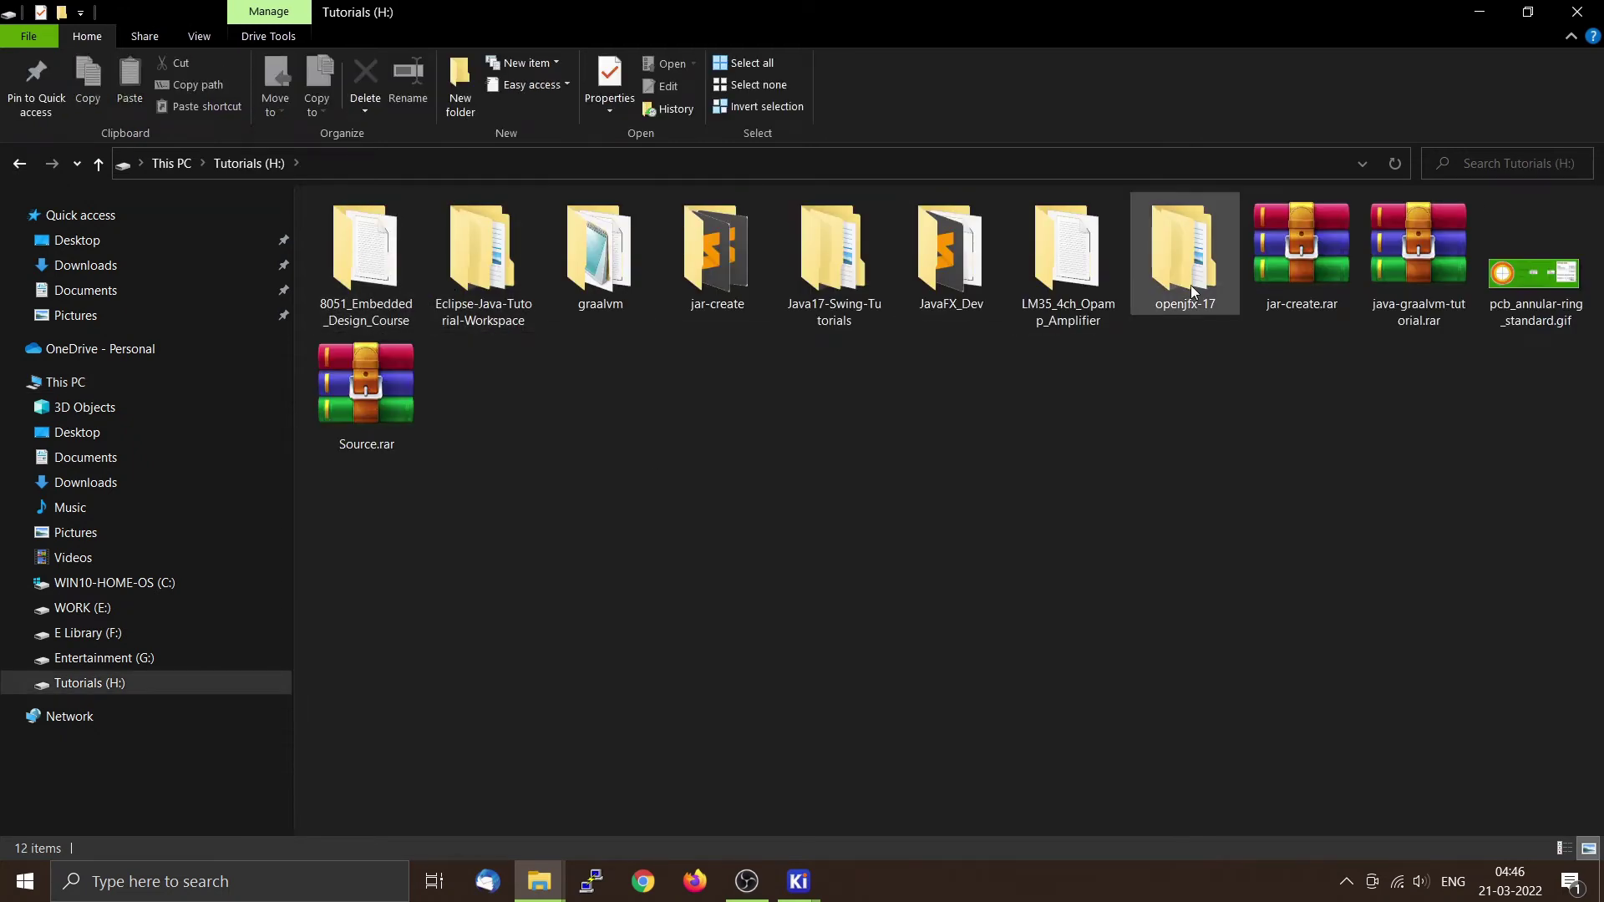
double_click(1082, 293)
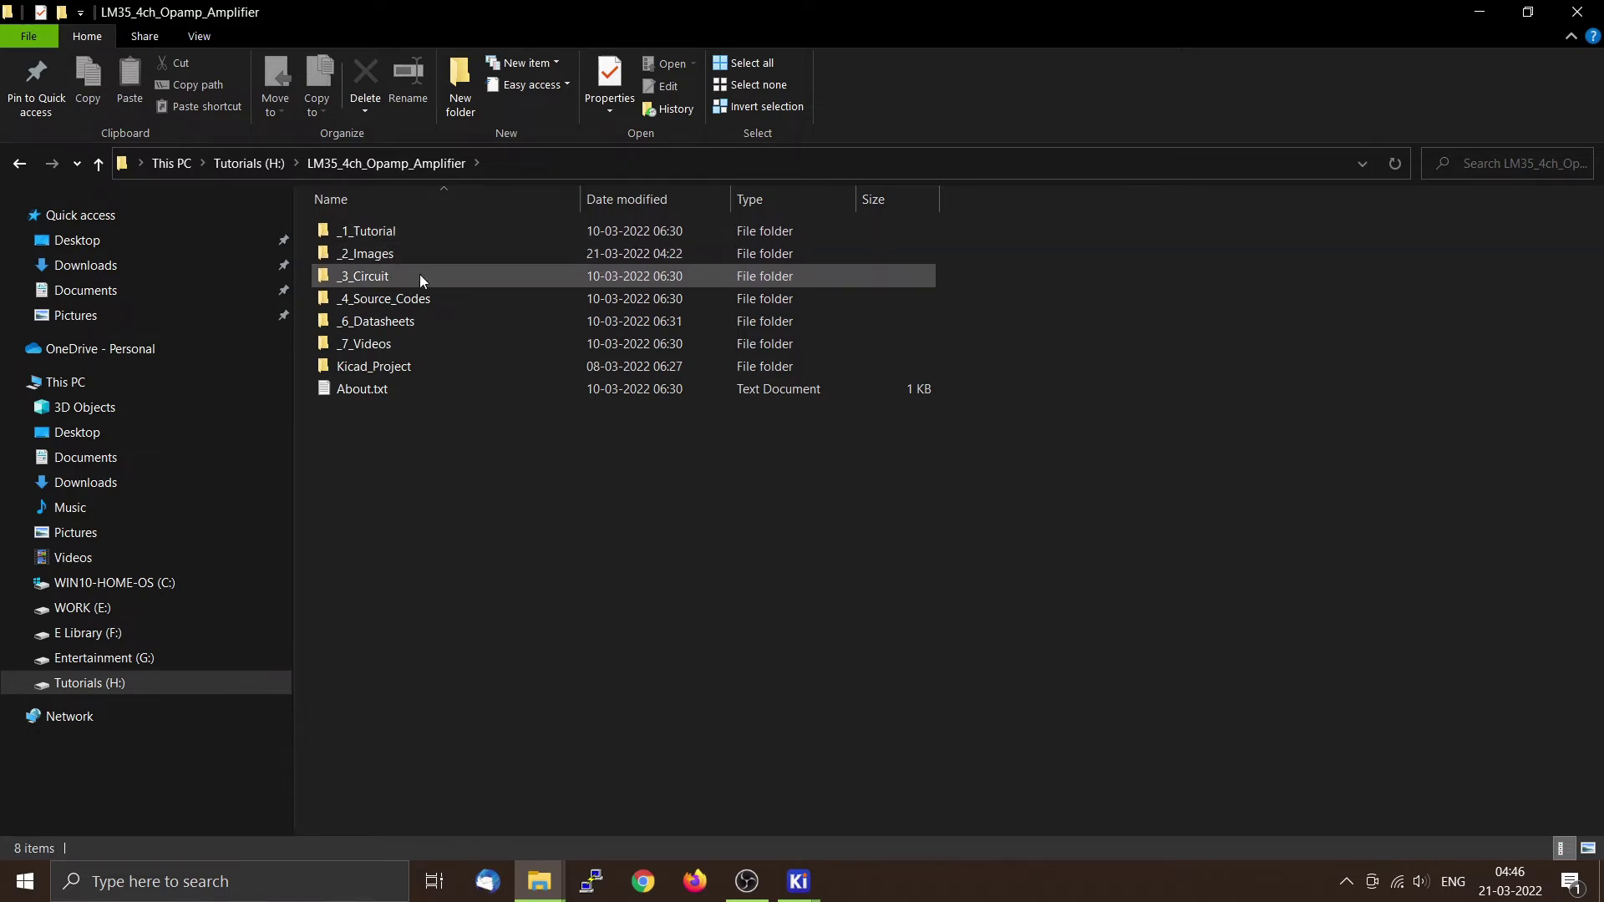
double_click(443, 372)
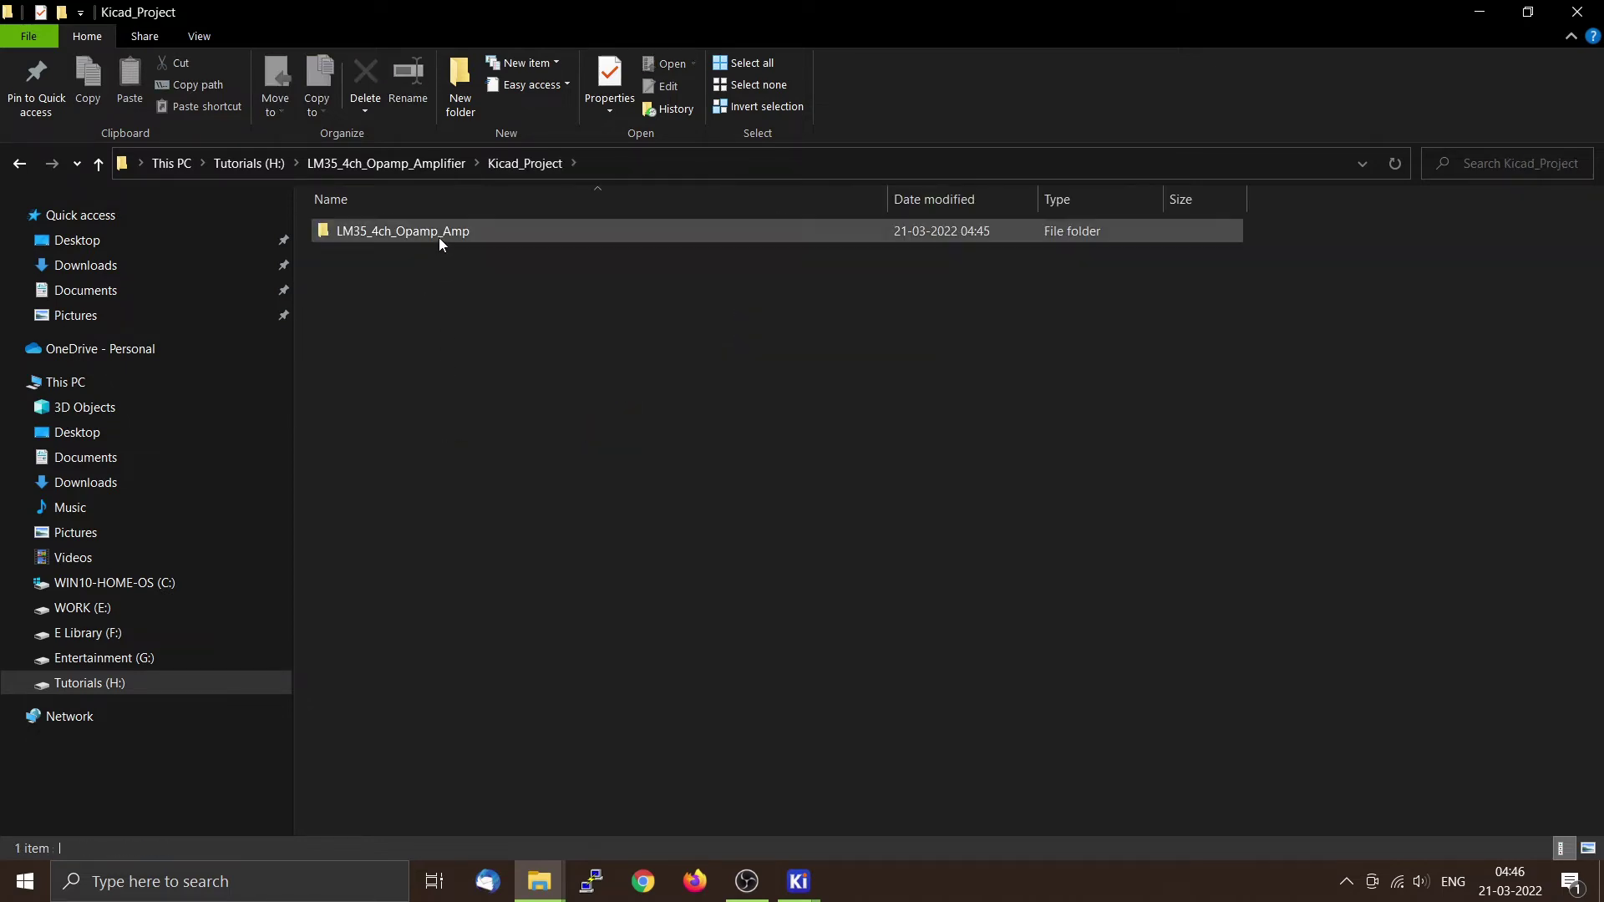
double_click(438, 233)
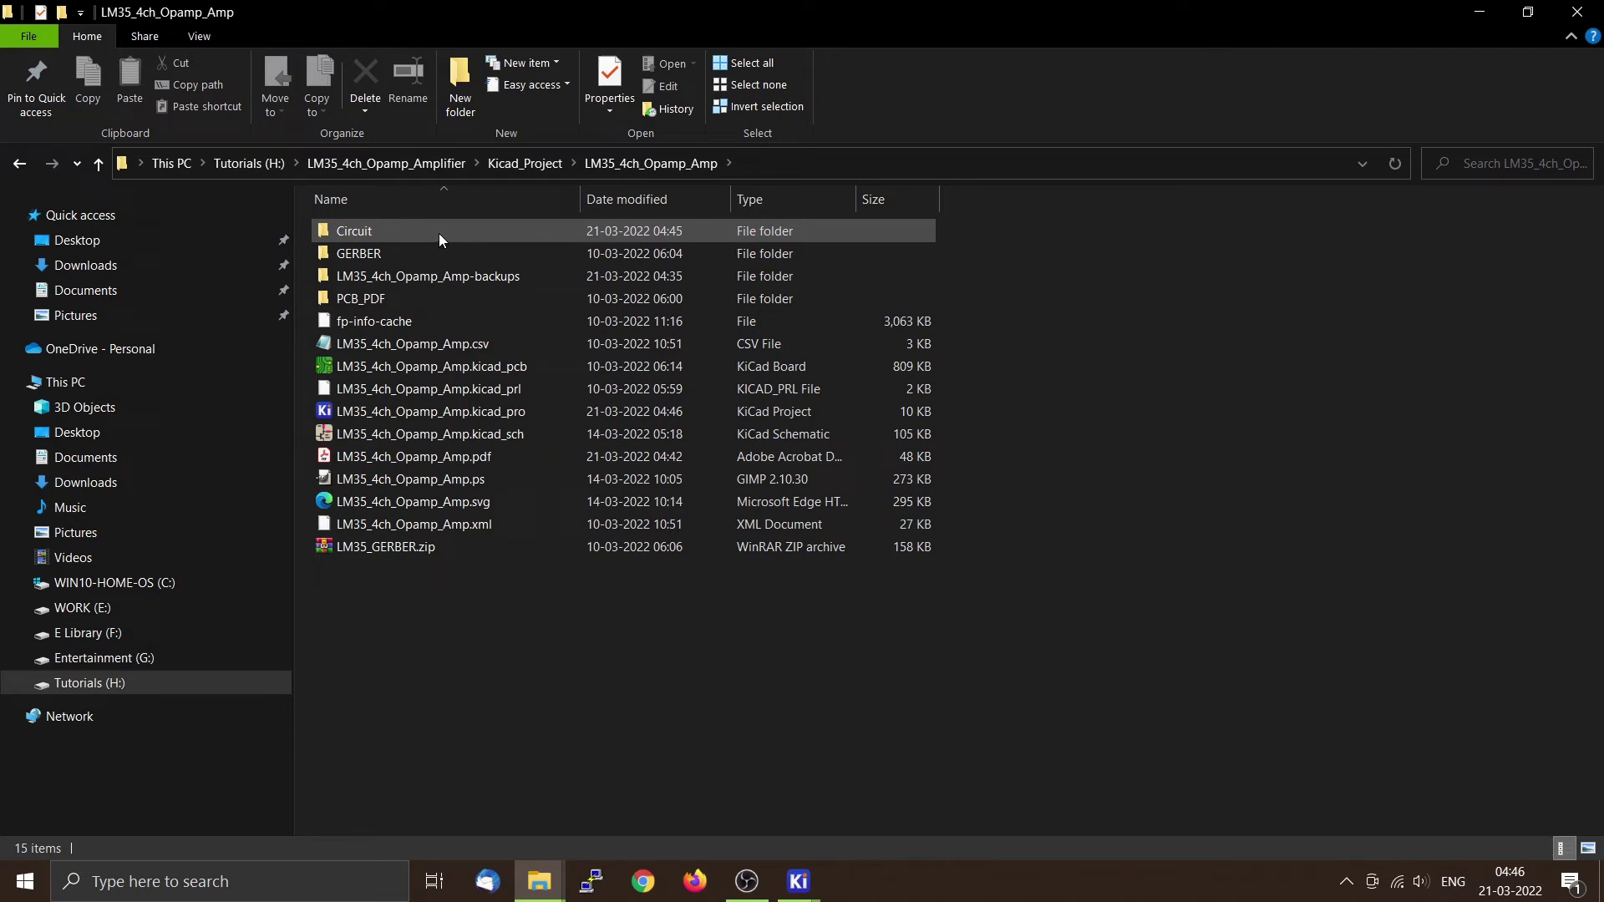
double_click(438, 233)
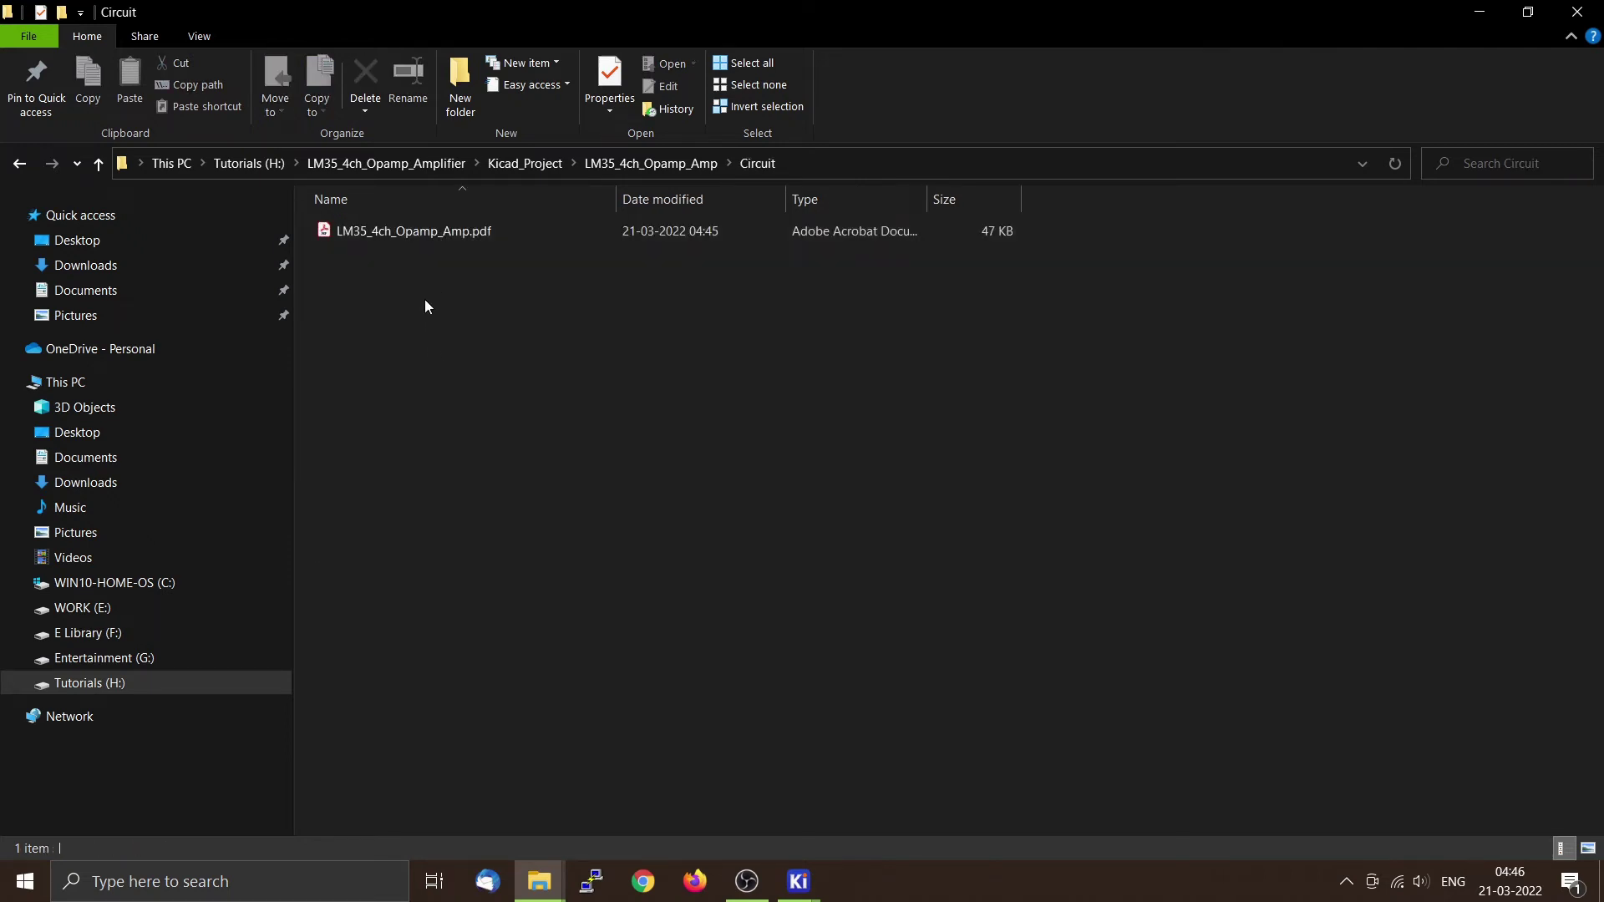
double_click(428, 228)
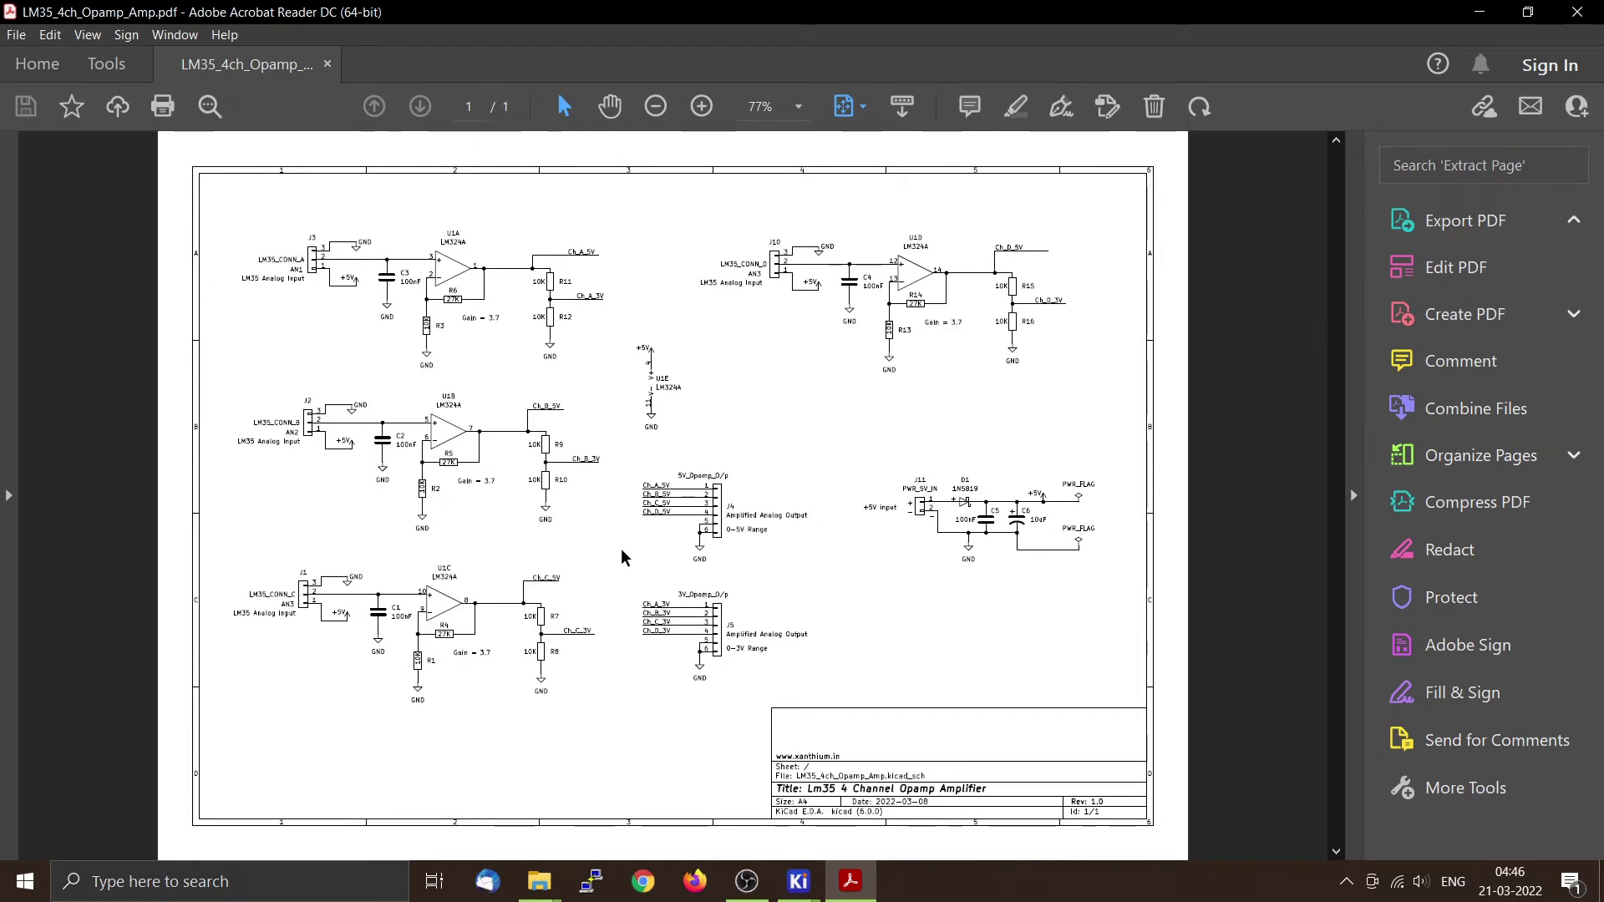
- Scroll through the black-and-white schematic PDF, then close Acrobat Reader
ctrl+scroll(729, 555, up, 4)
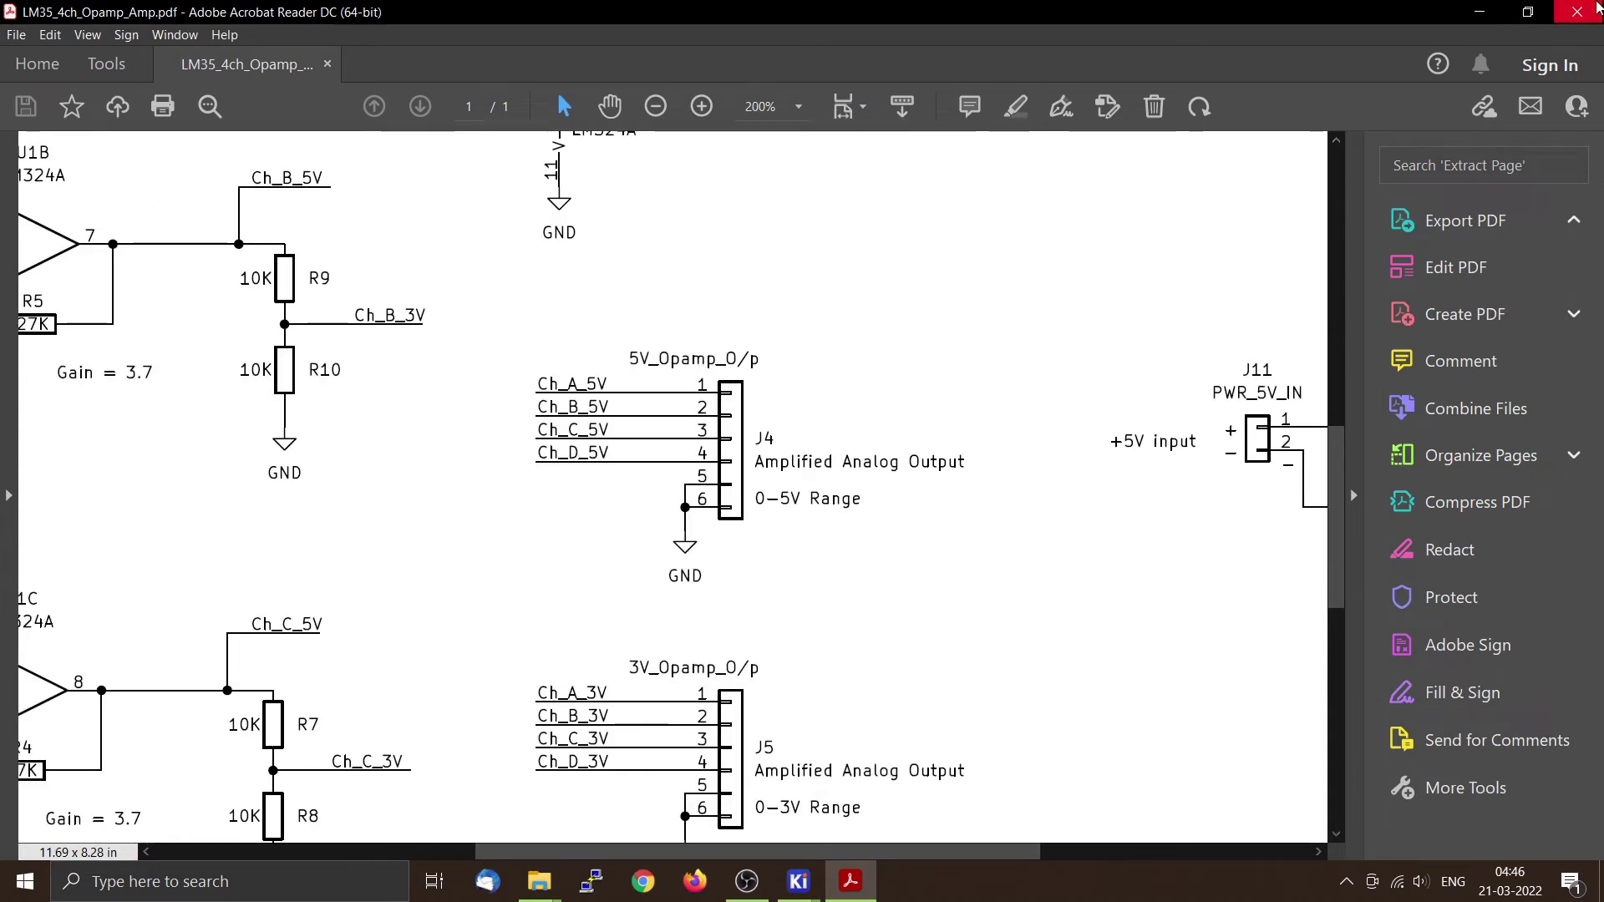
click(1581, 12)
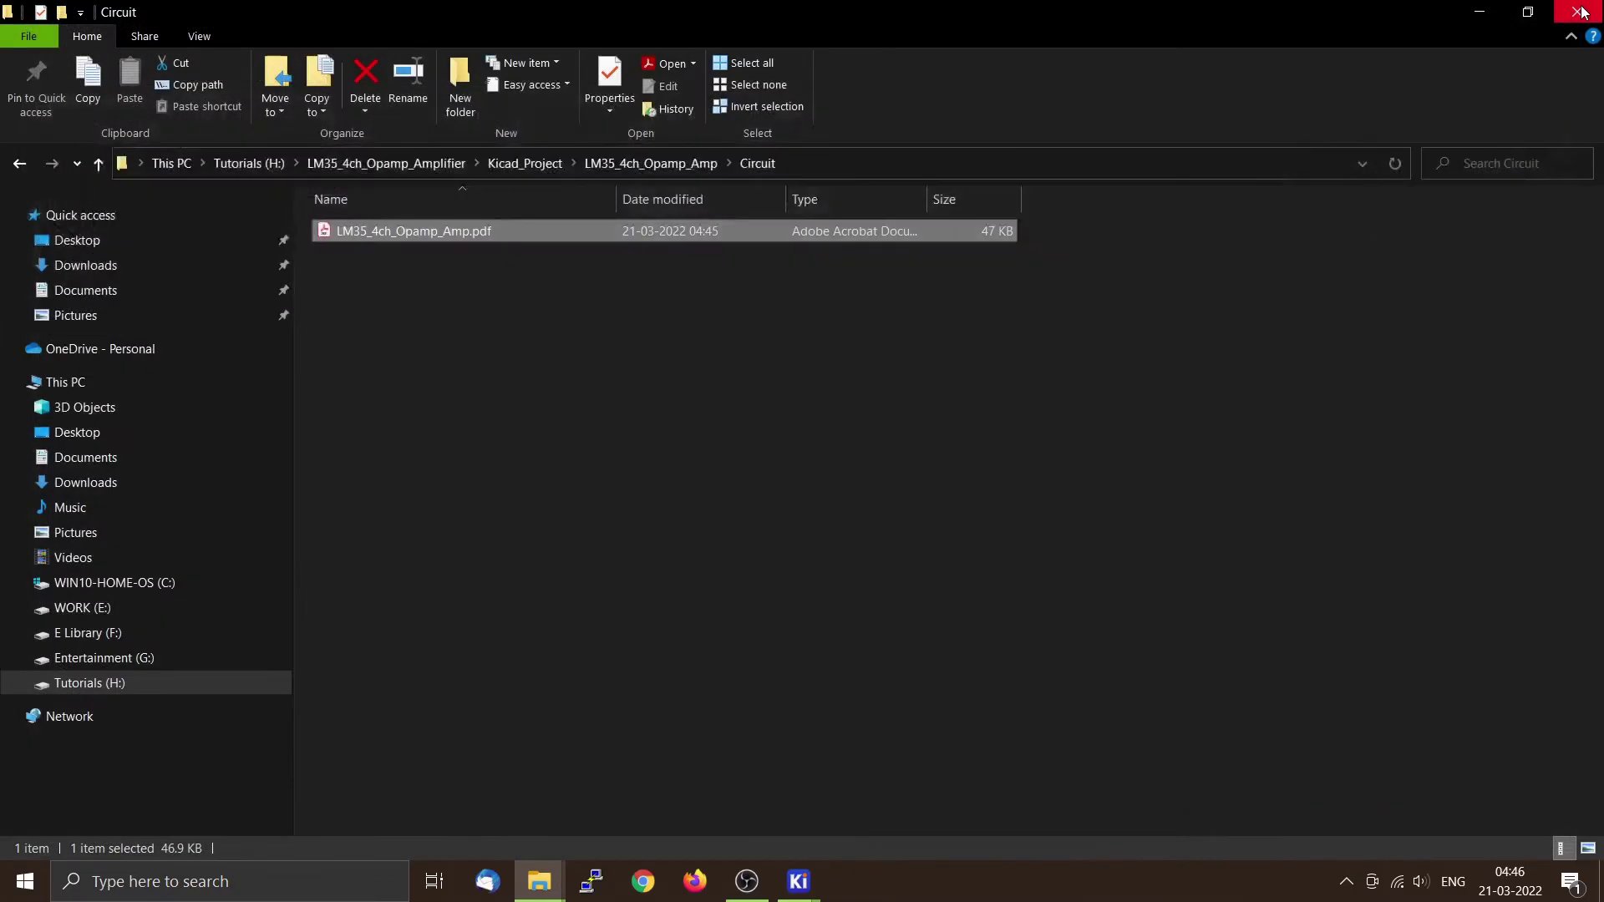
- Re-plot all pages with Output mode set to Color, then bring up the Circuit folder
mouse_move(798, 881)
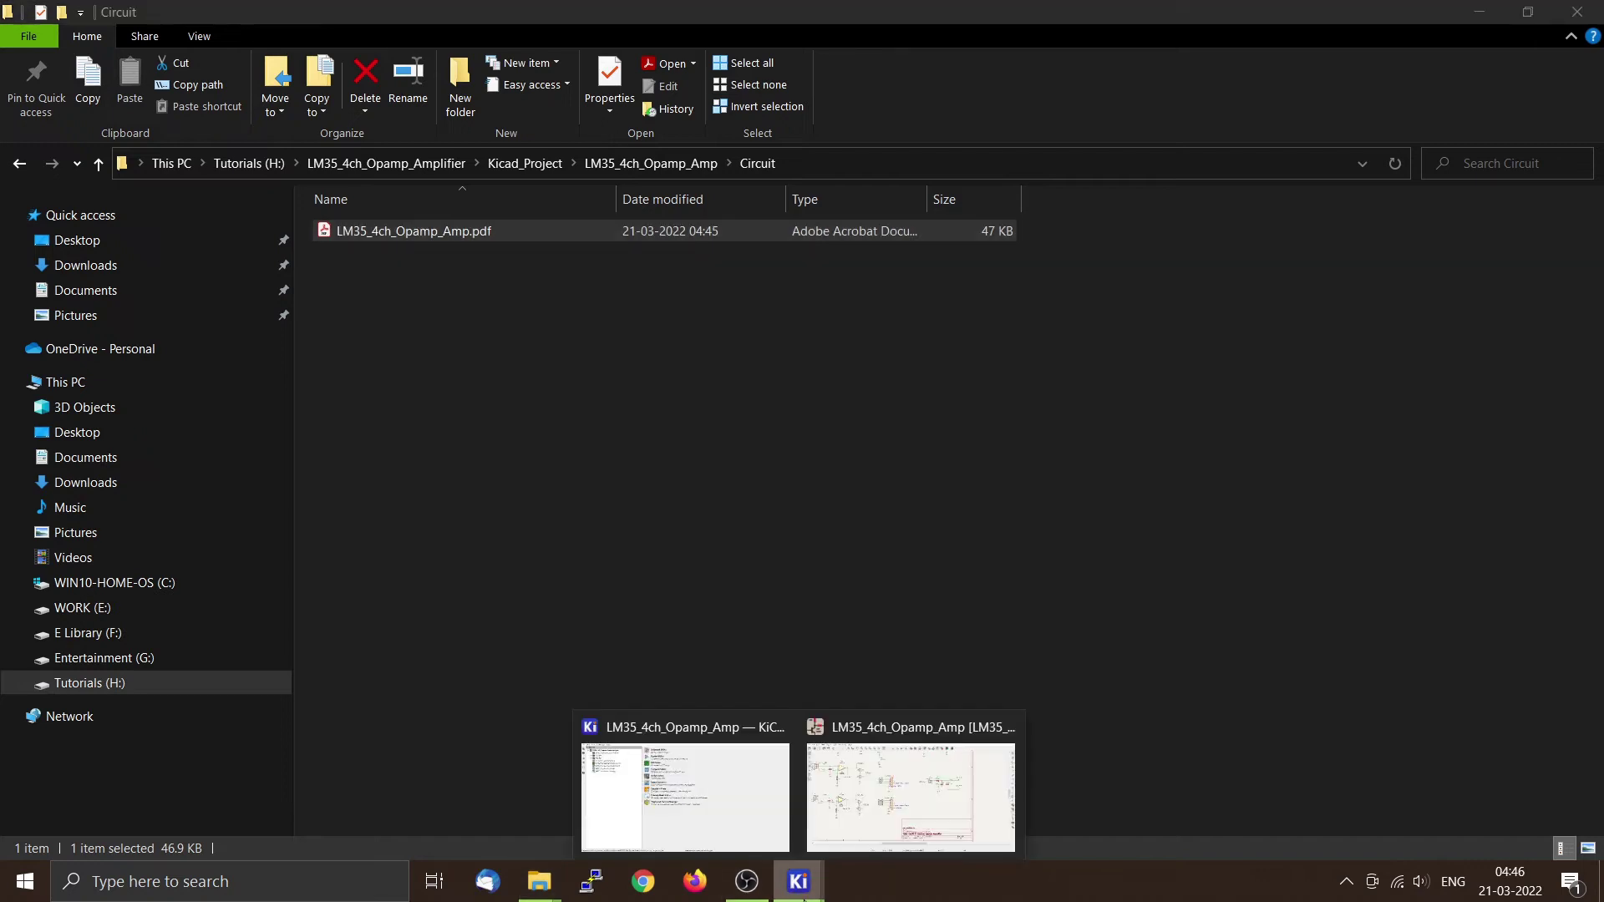
click(910, 777)
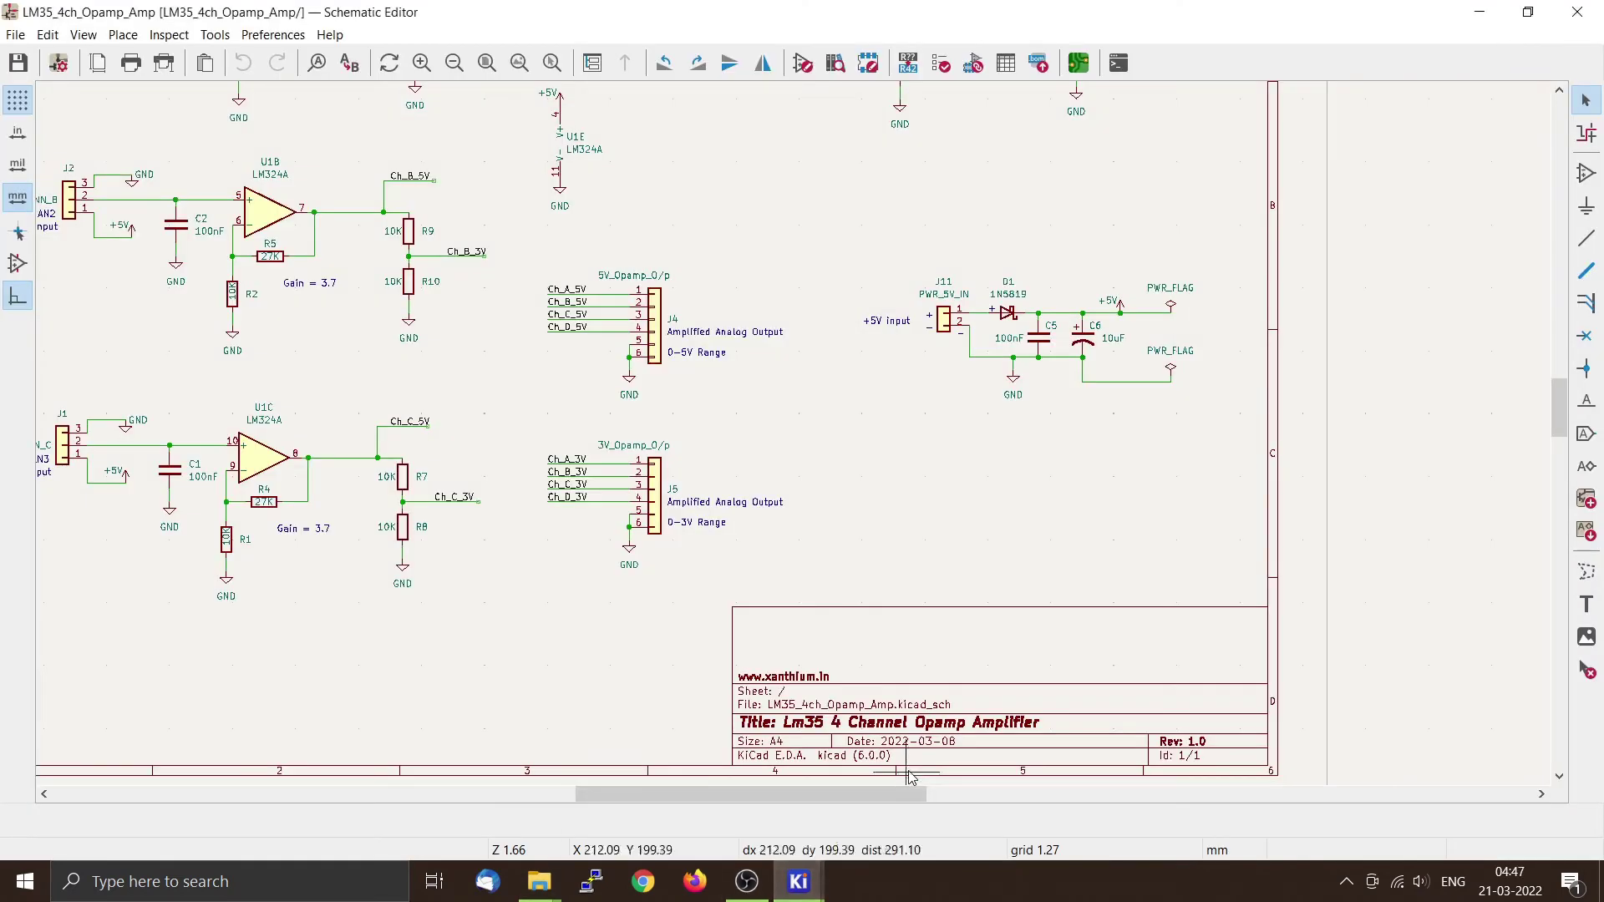
click(9, 36)
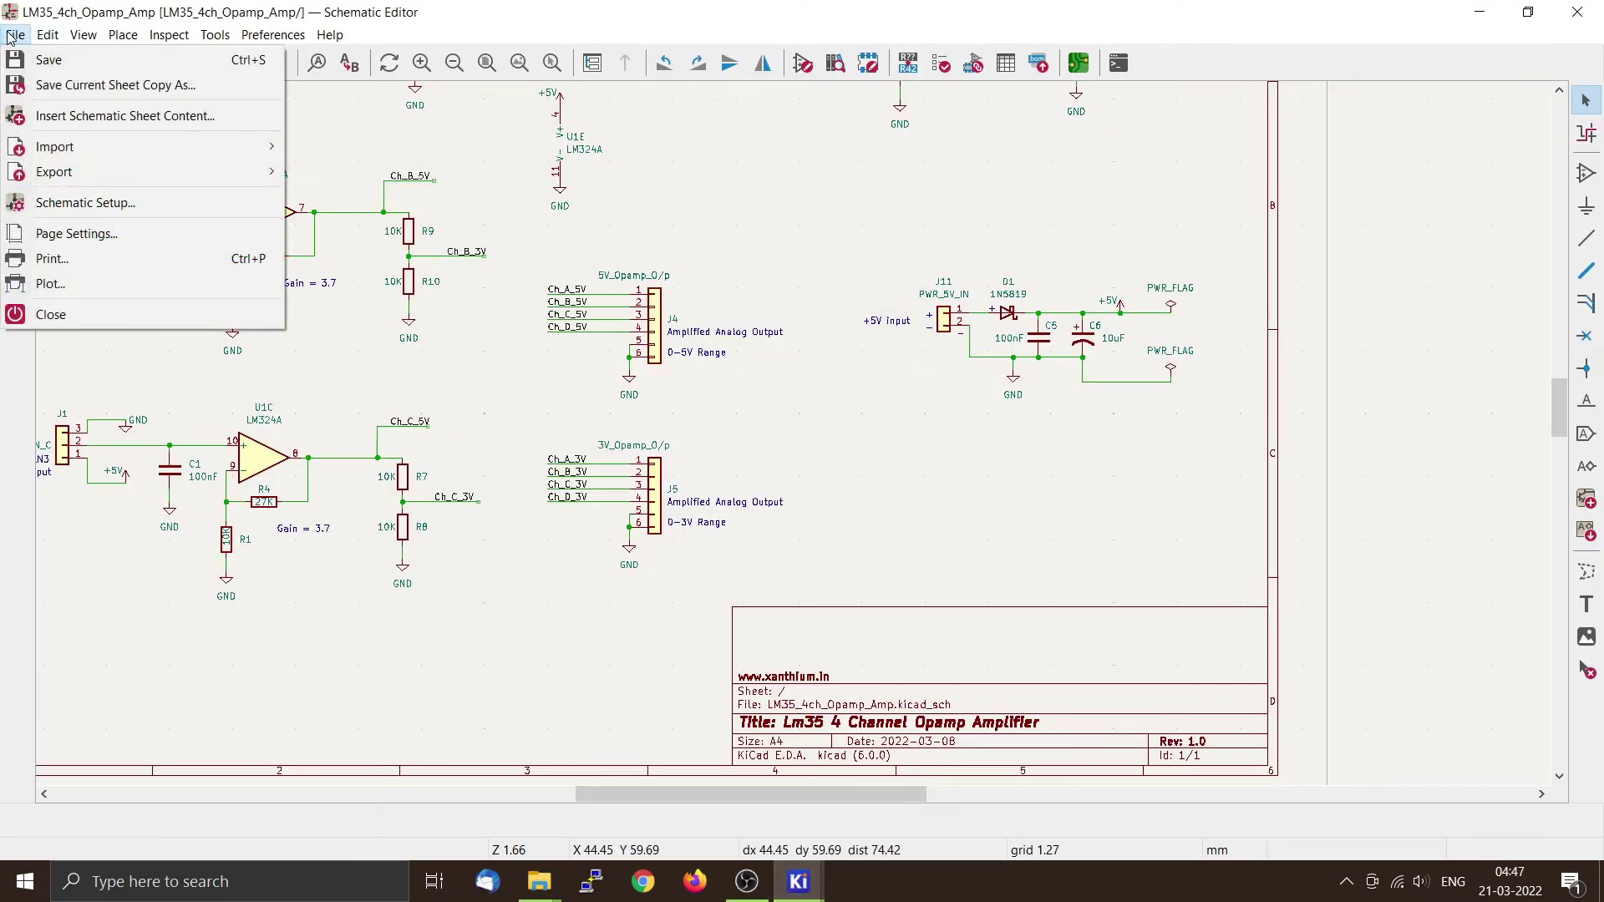
click(84, 286)
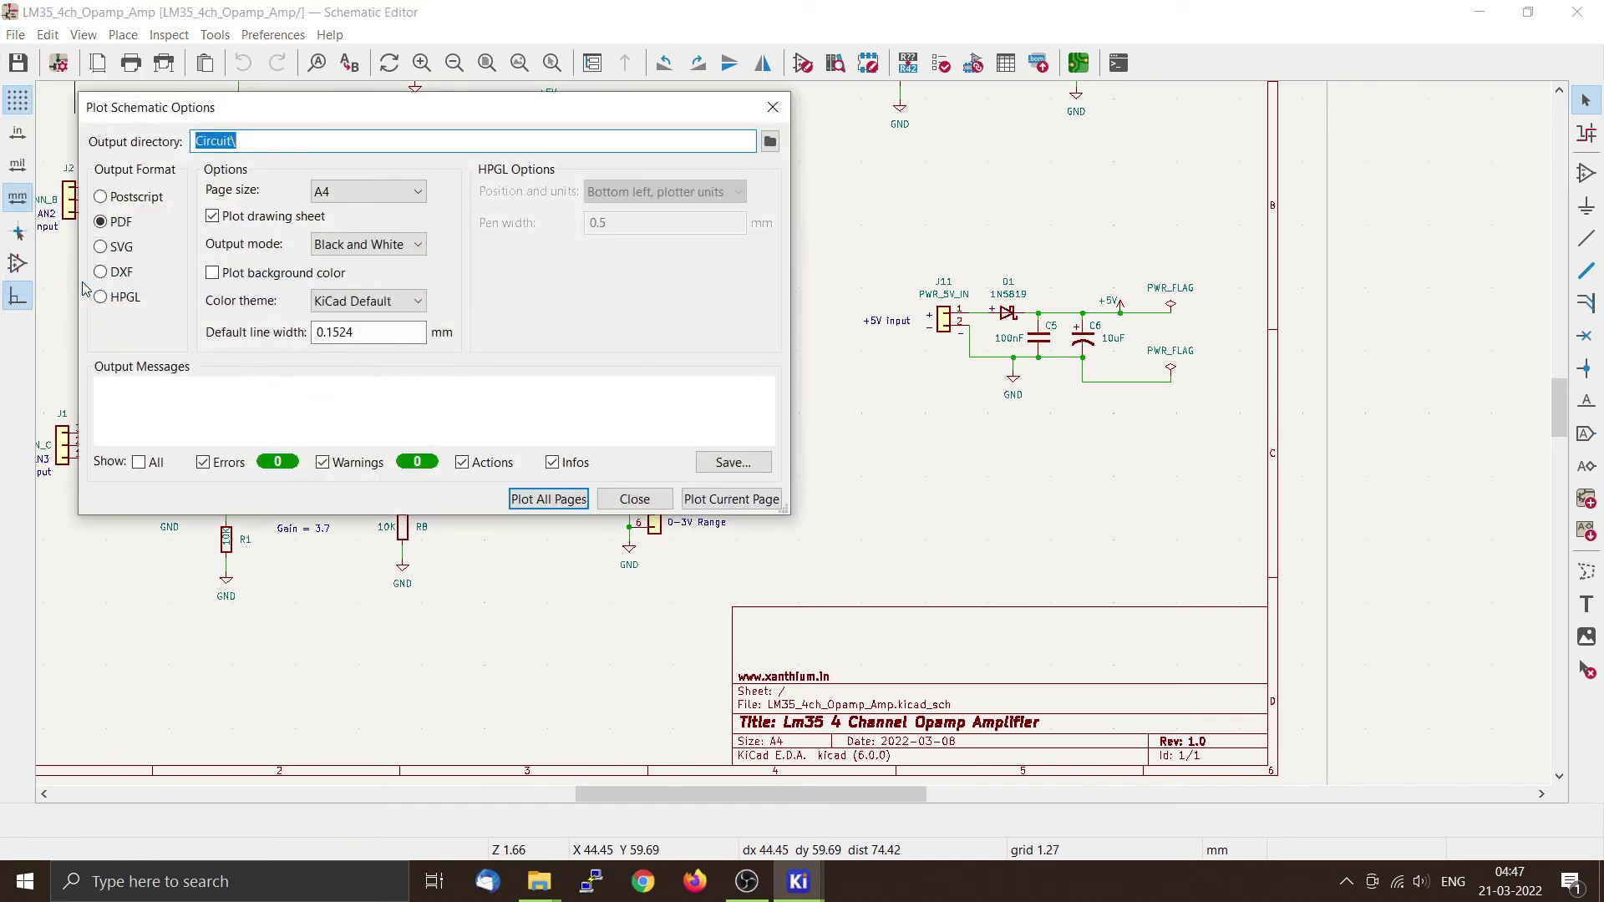
click(418, 246)
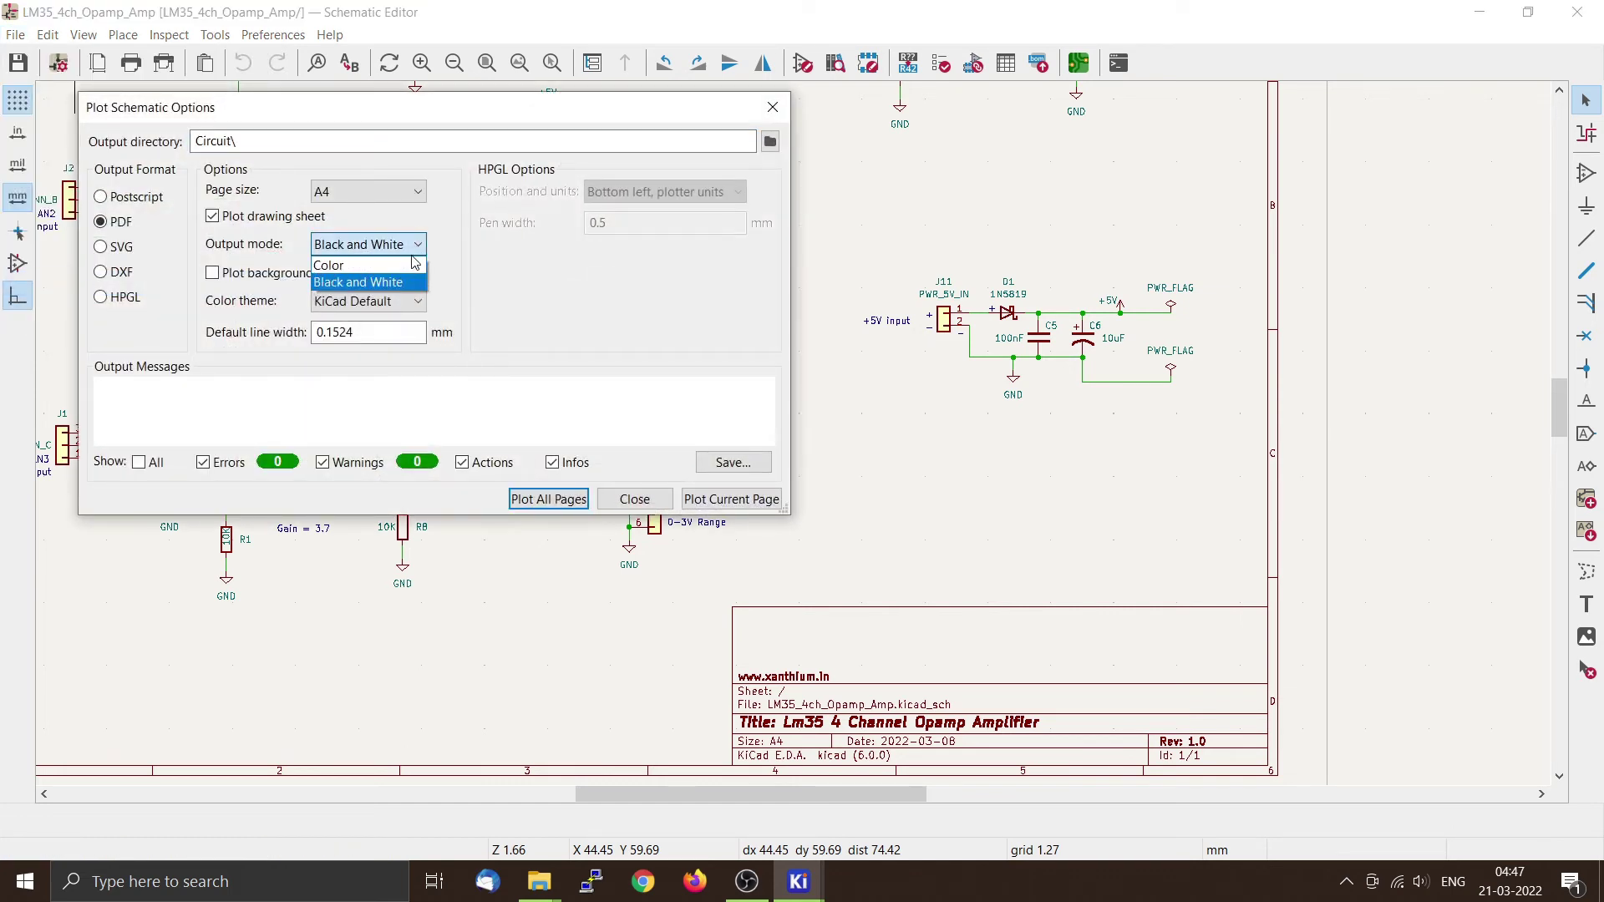
click(409, 264)
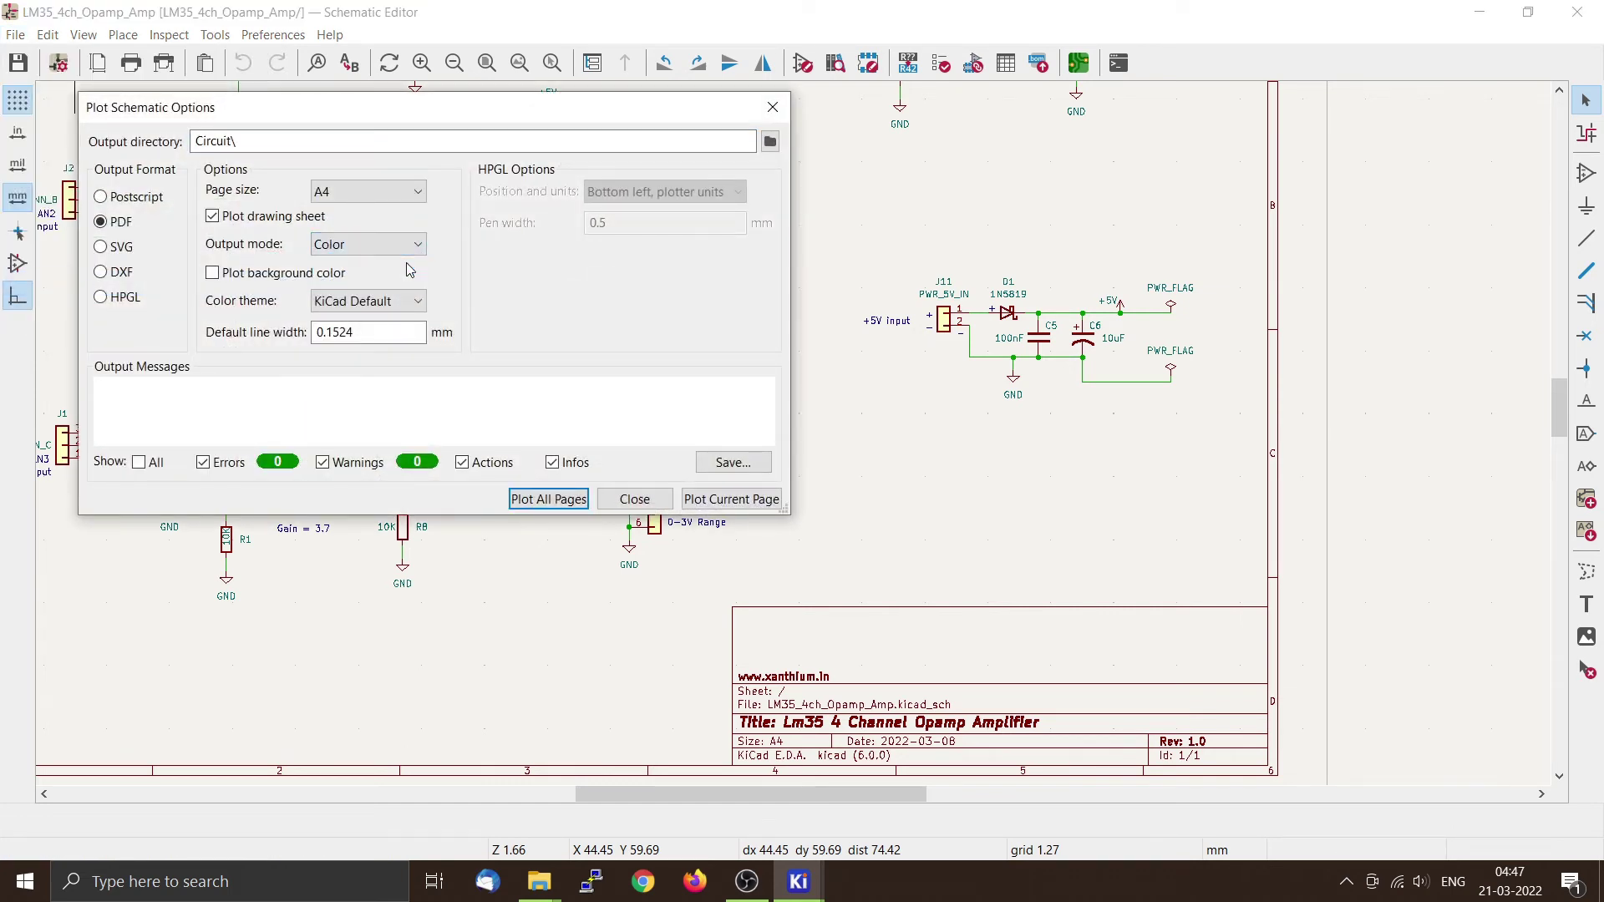
click(561, 500)
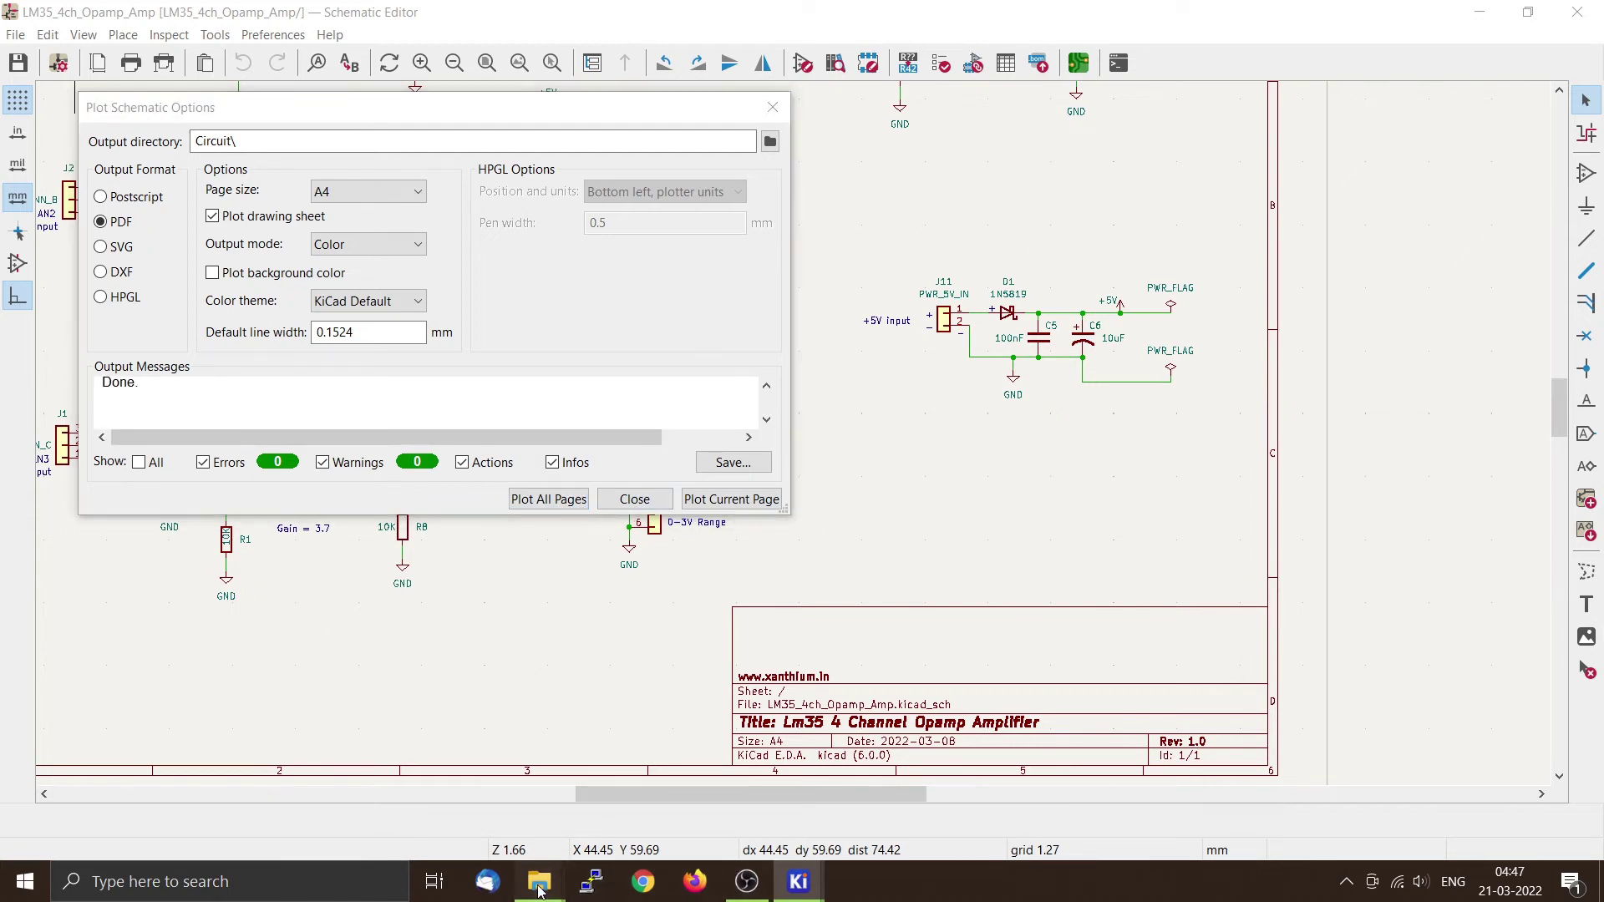
mouse_move(538, 881)
click(634, 820)
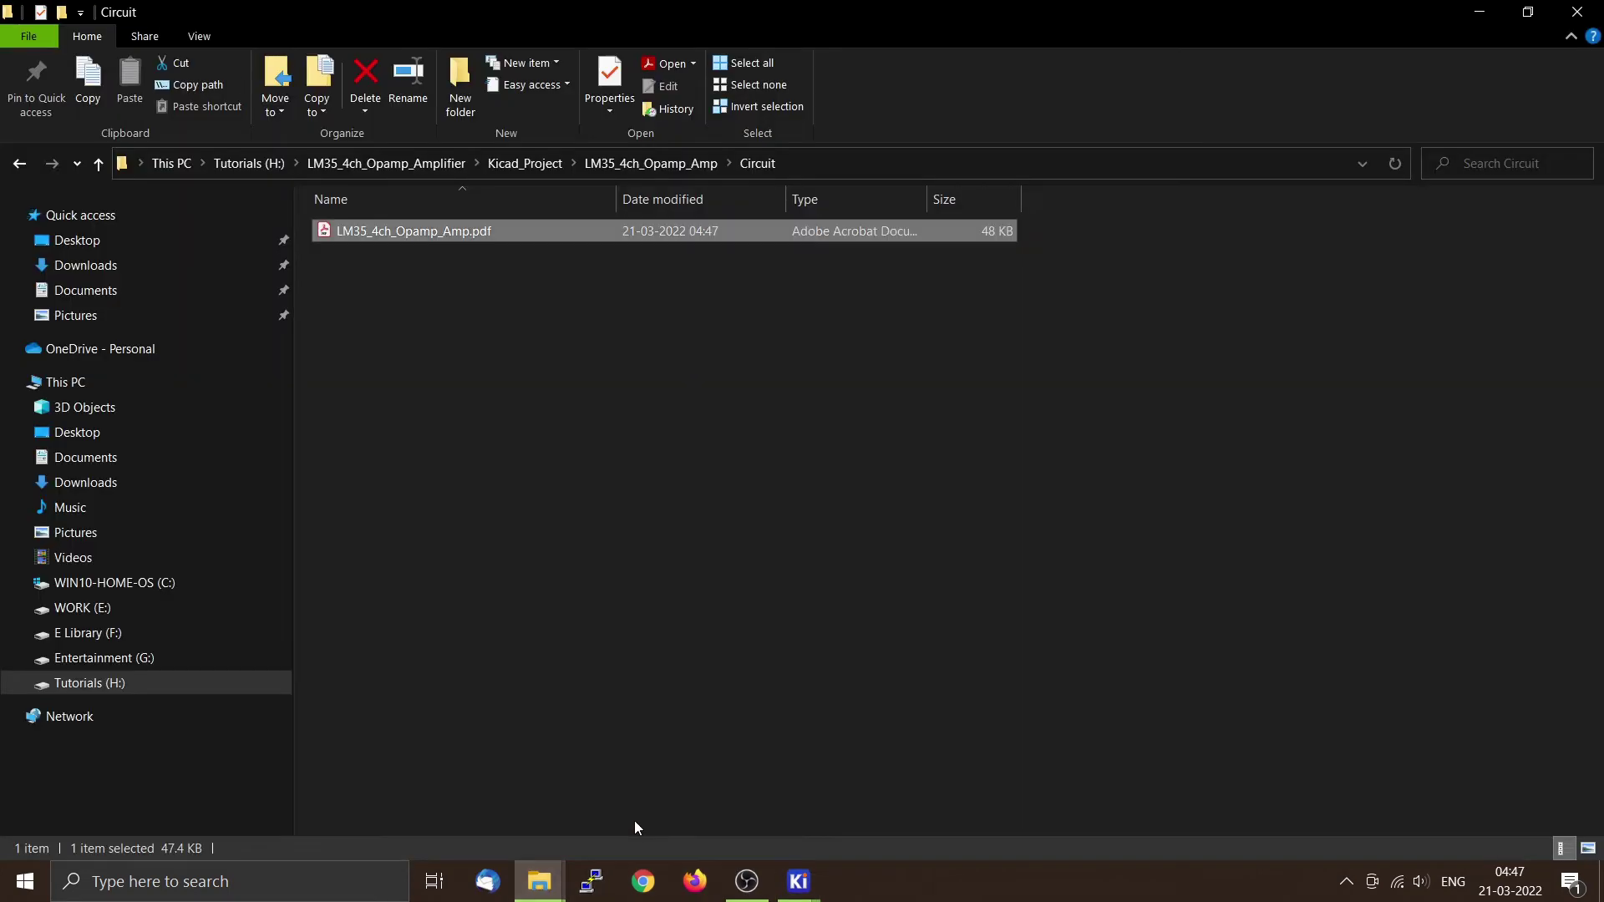
- Open the colour LM35_4ch_Opamp_Amp.pdf and zoom in around U1B, then return to KiCad
double_click(409, 229)
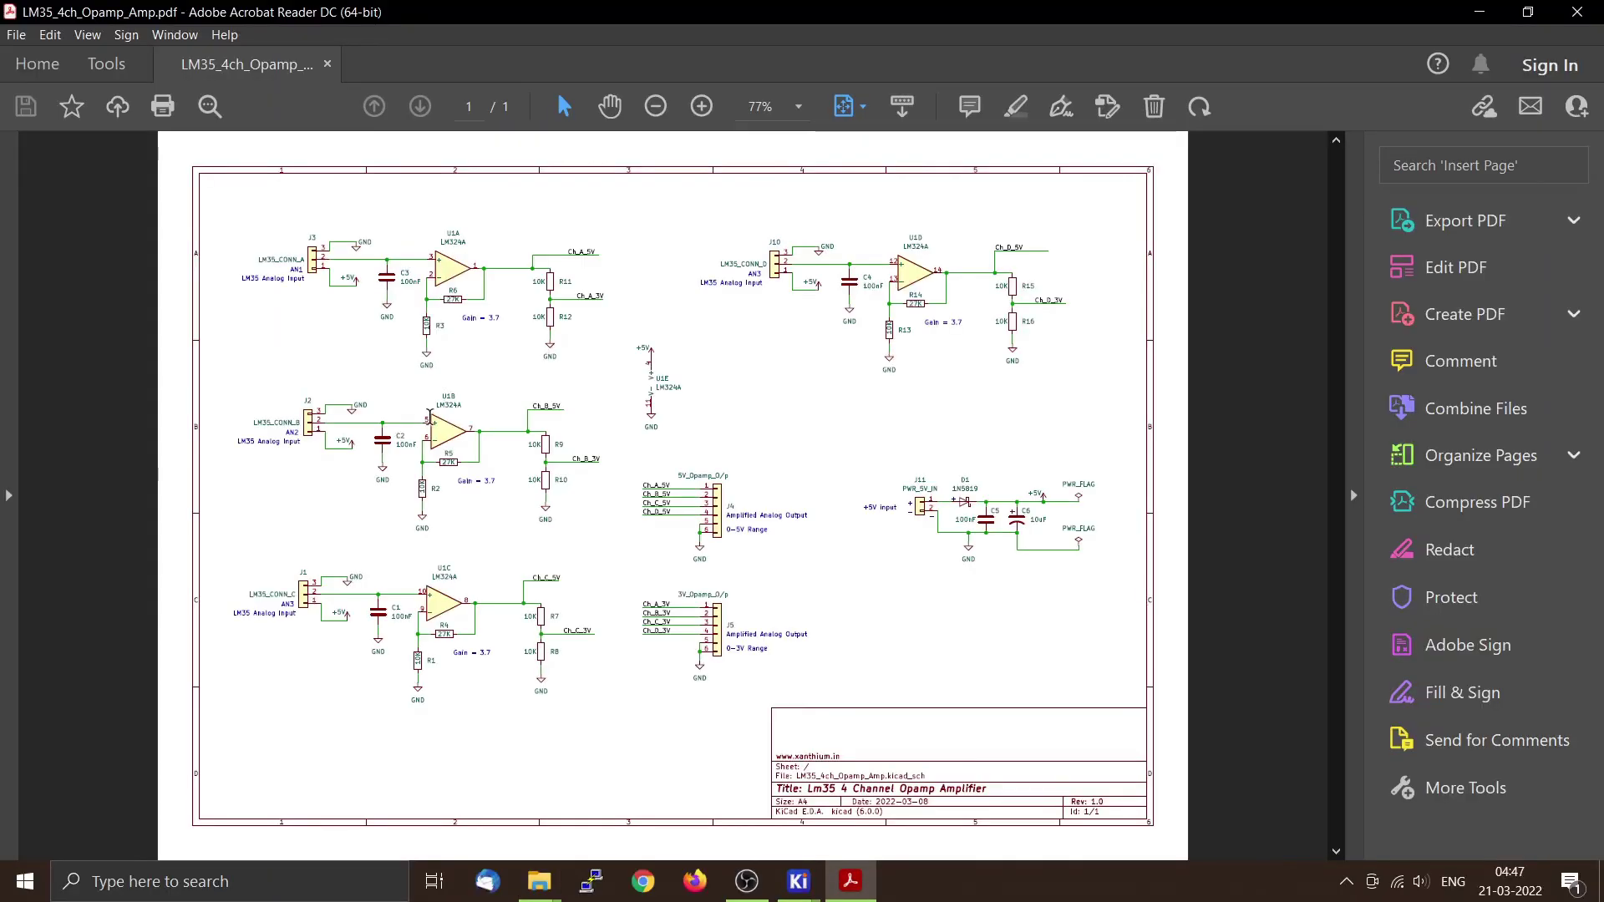
ctrl+scroll(428, 418, up, 5)
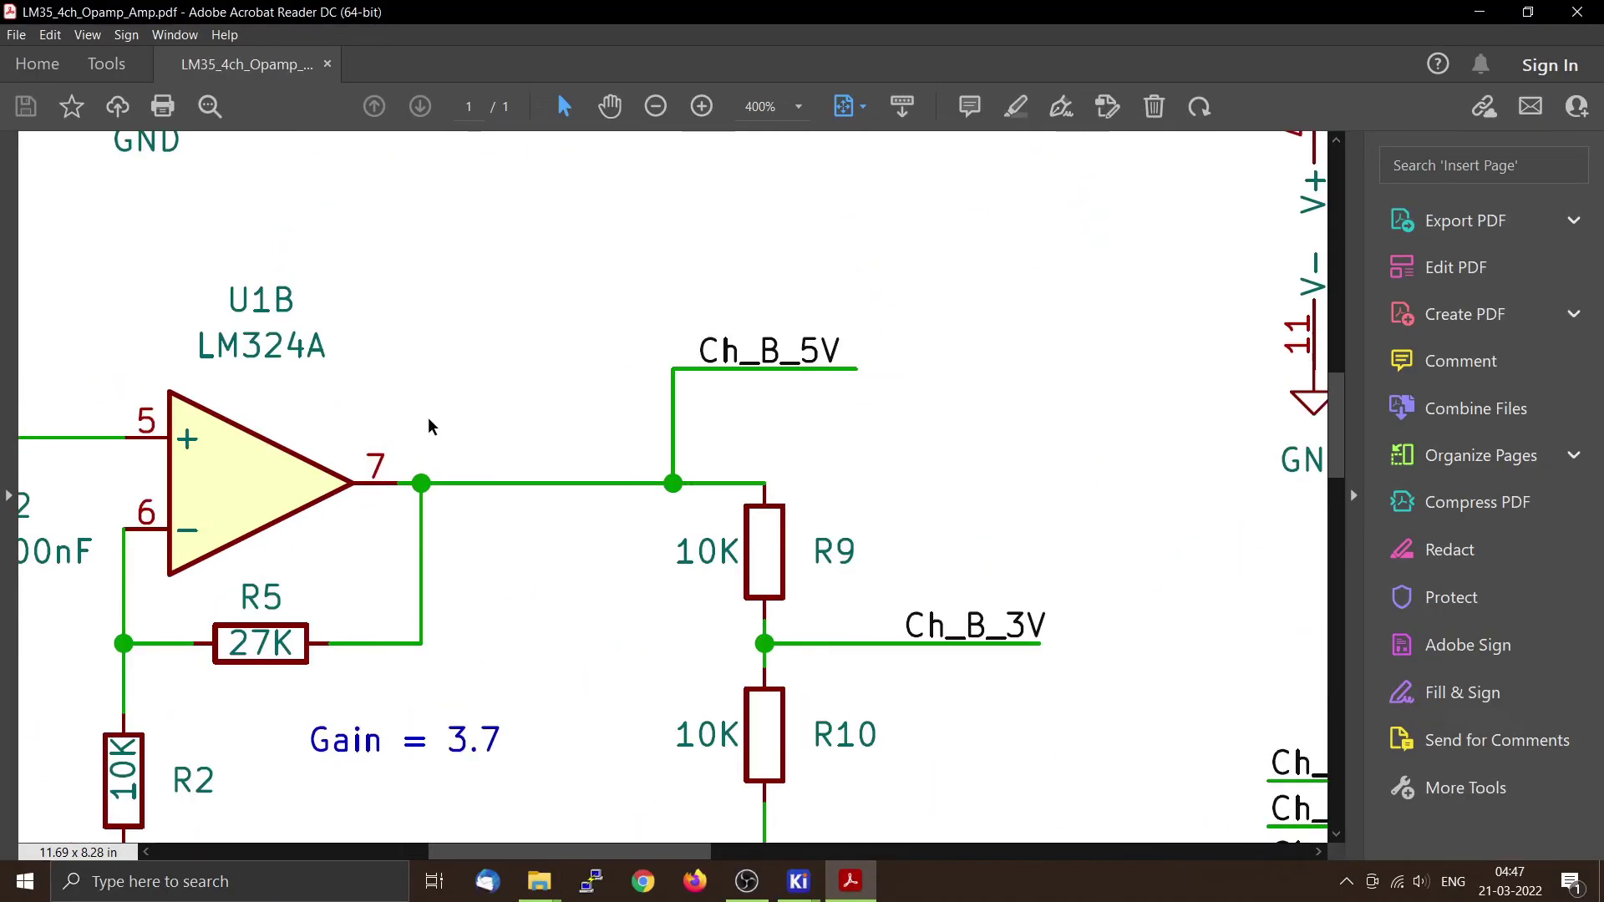
ctrl+scroll(428, 426, down, 3)
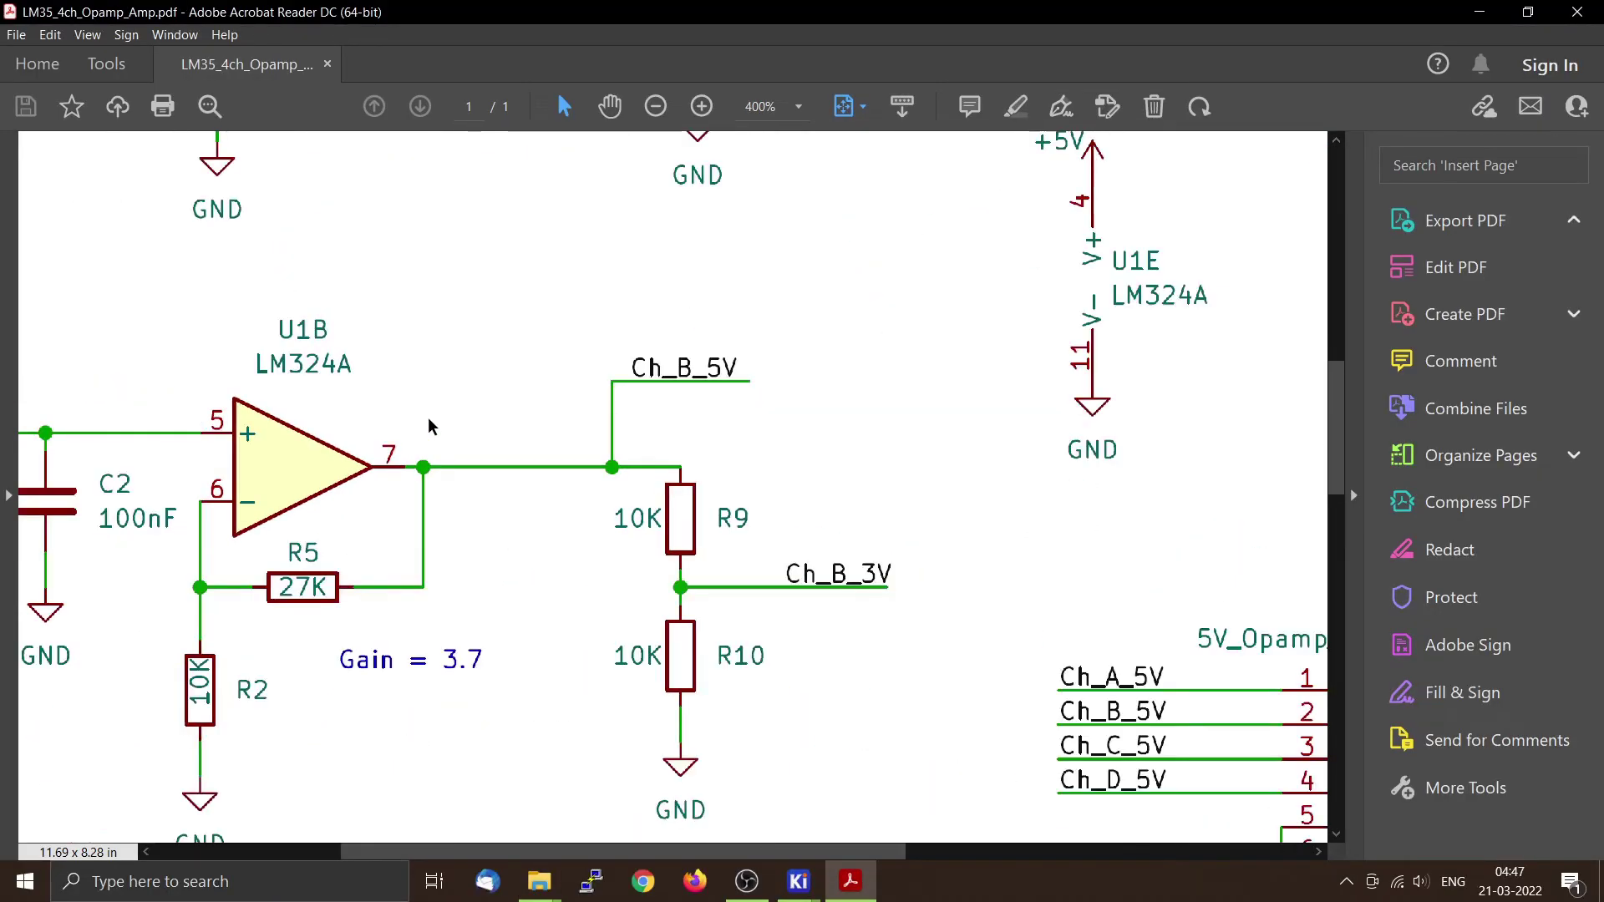
click(793, 884)
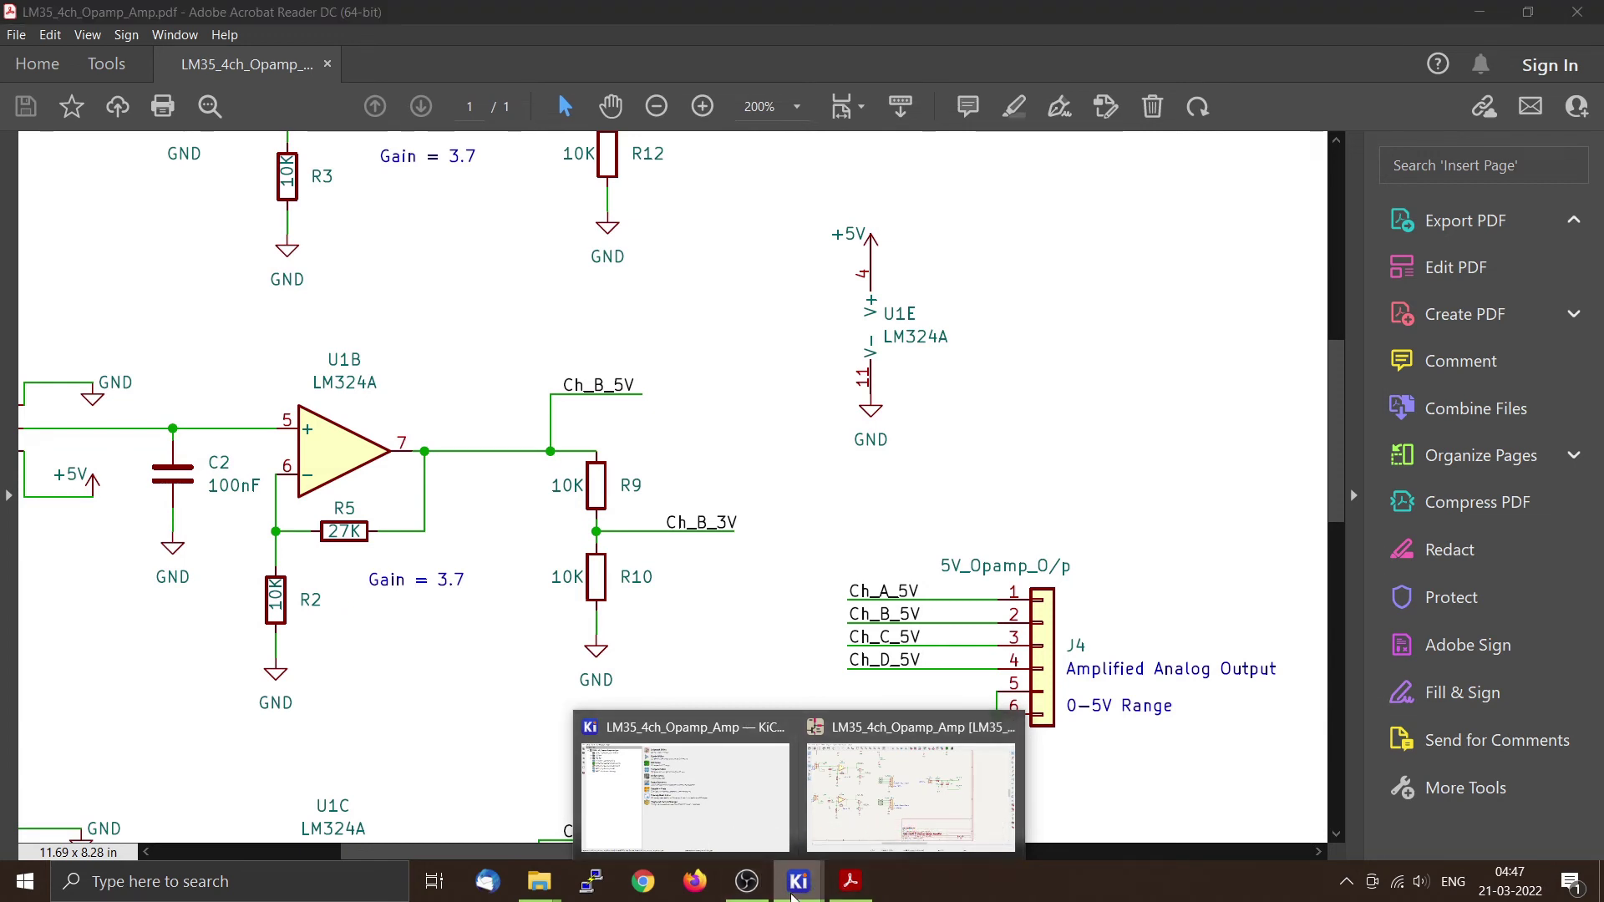
- Switch the output format from PDF to SVG and plot all pages into the Circuit folder
click(799, 884)
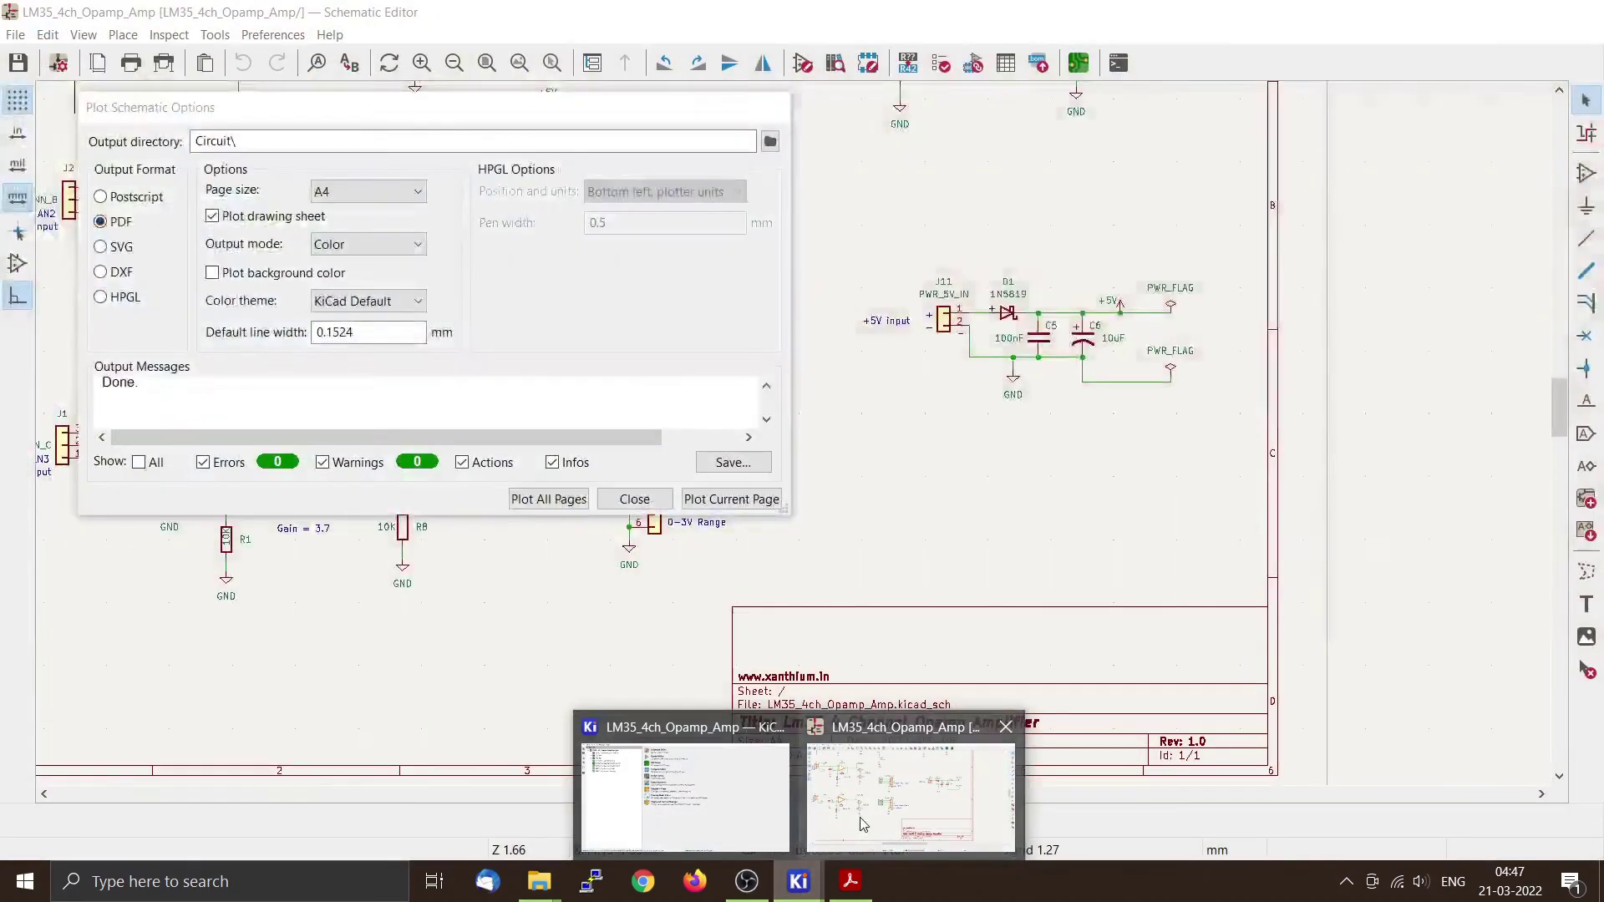
click(710, 781)
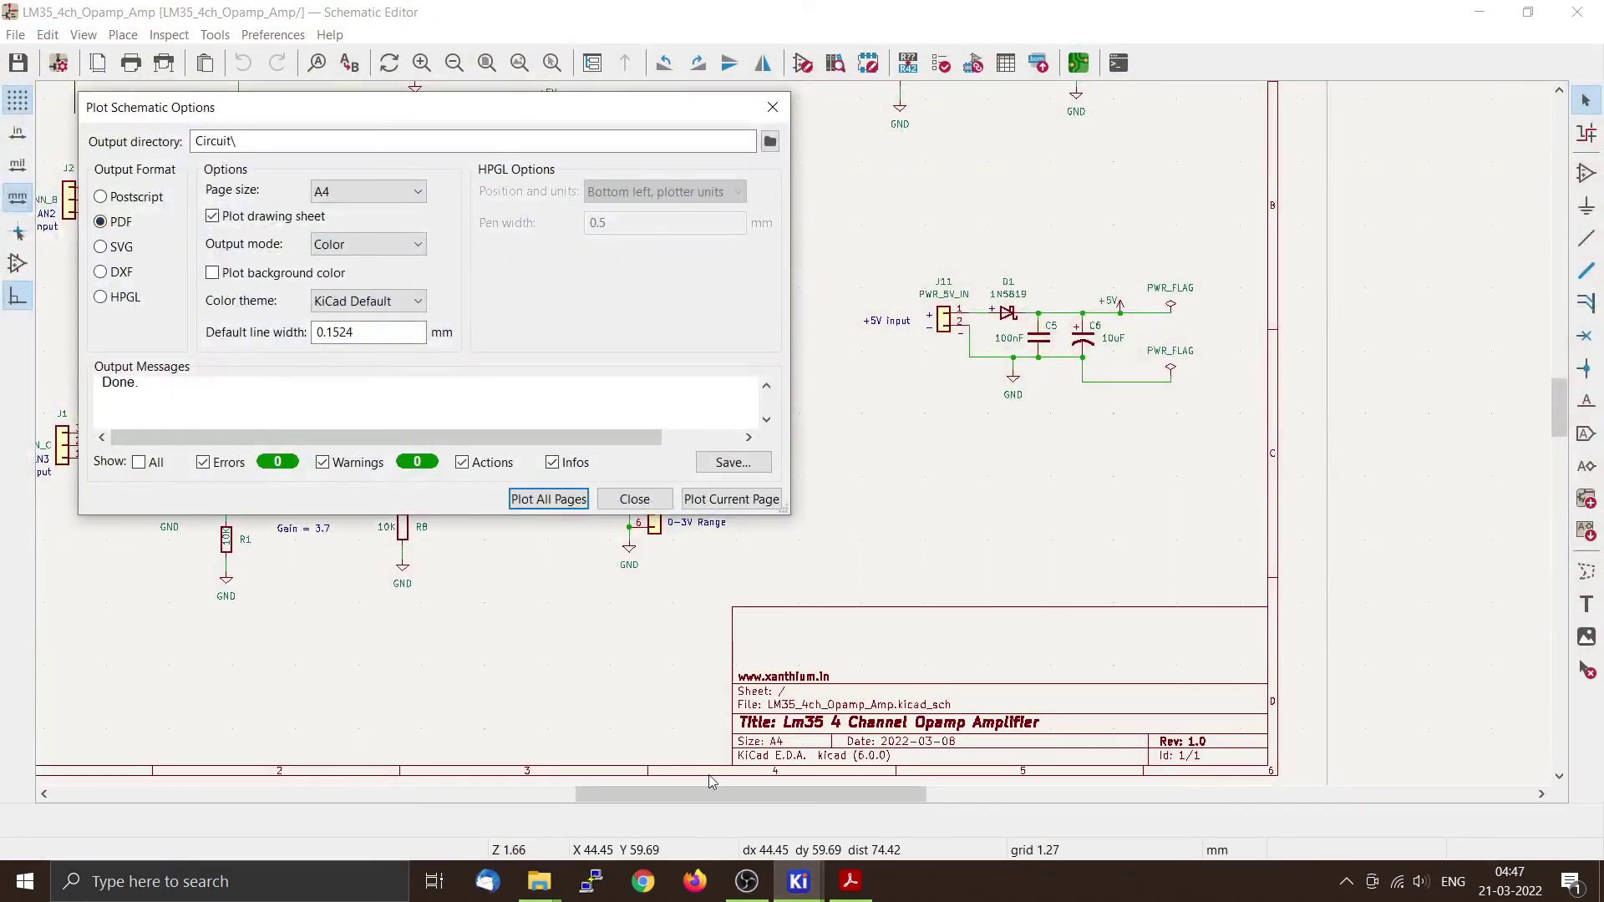
click(101, 247)
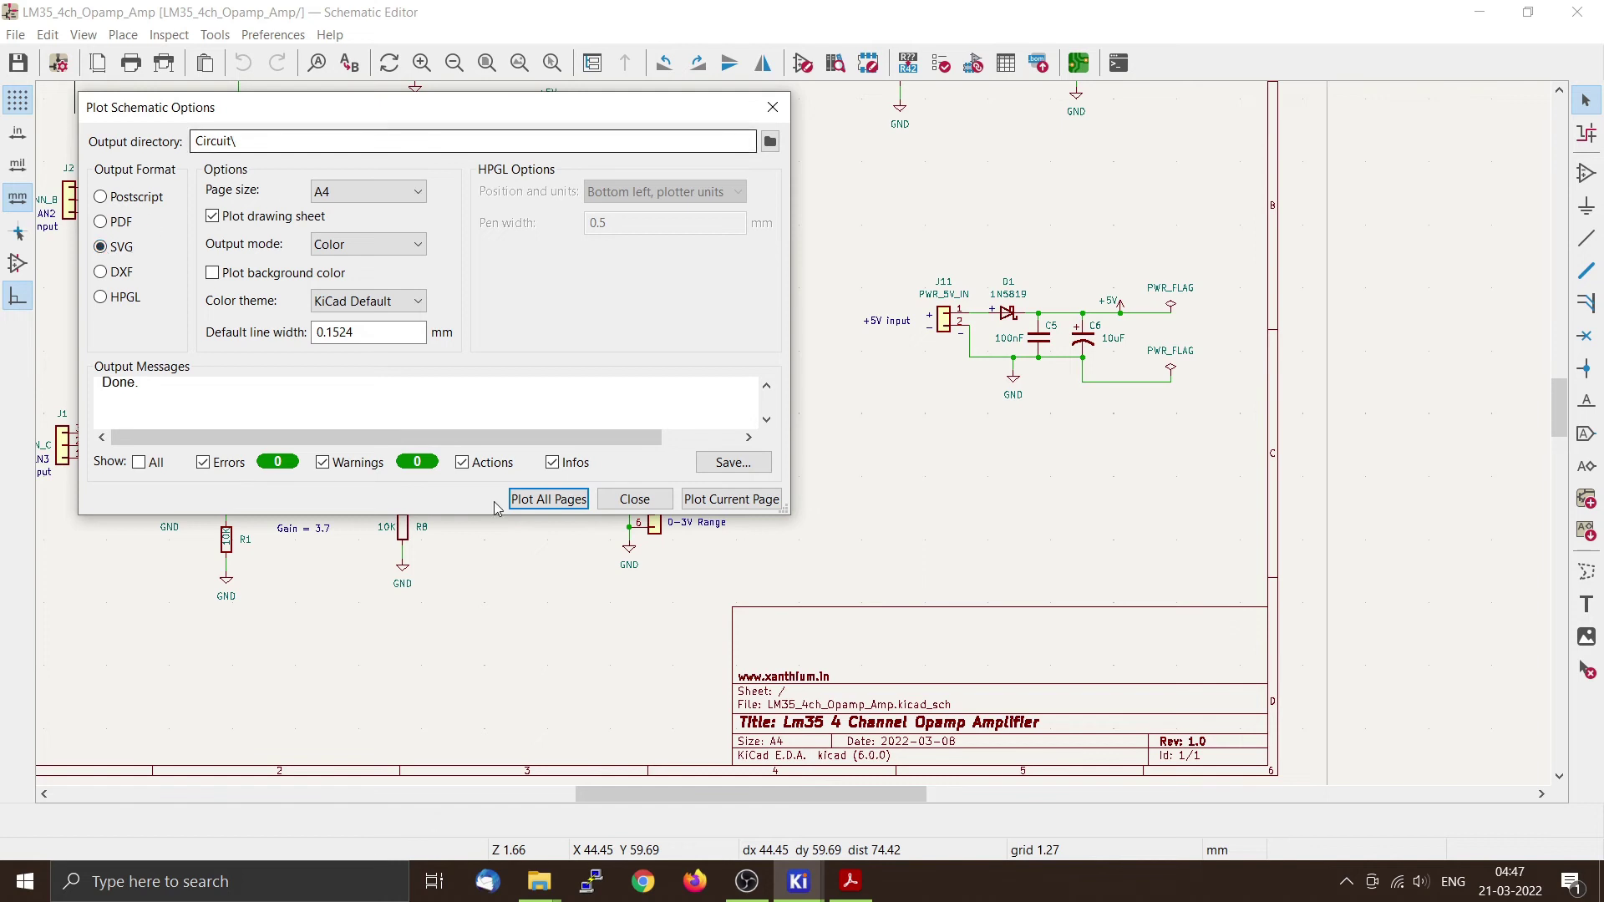
click(560, 506)
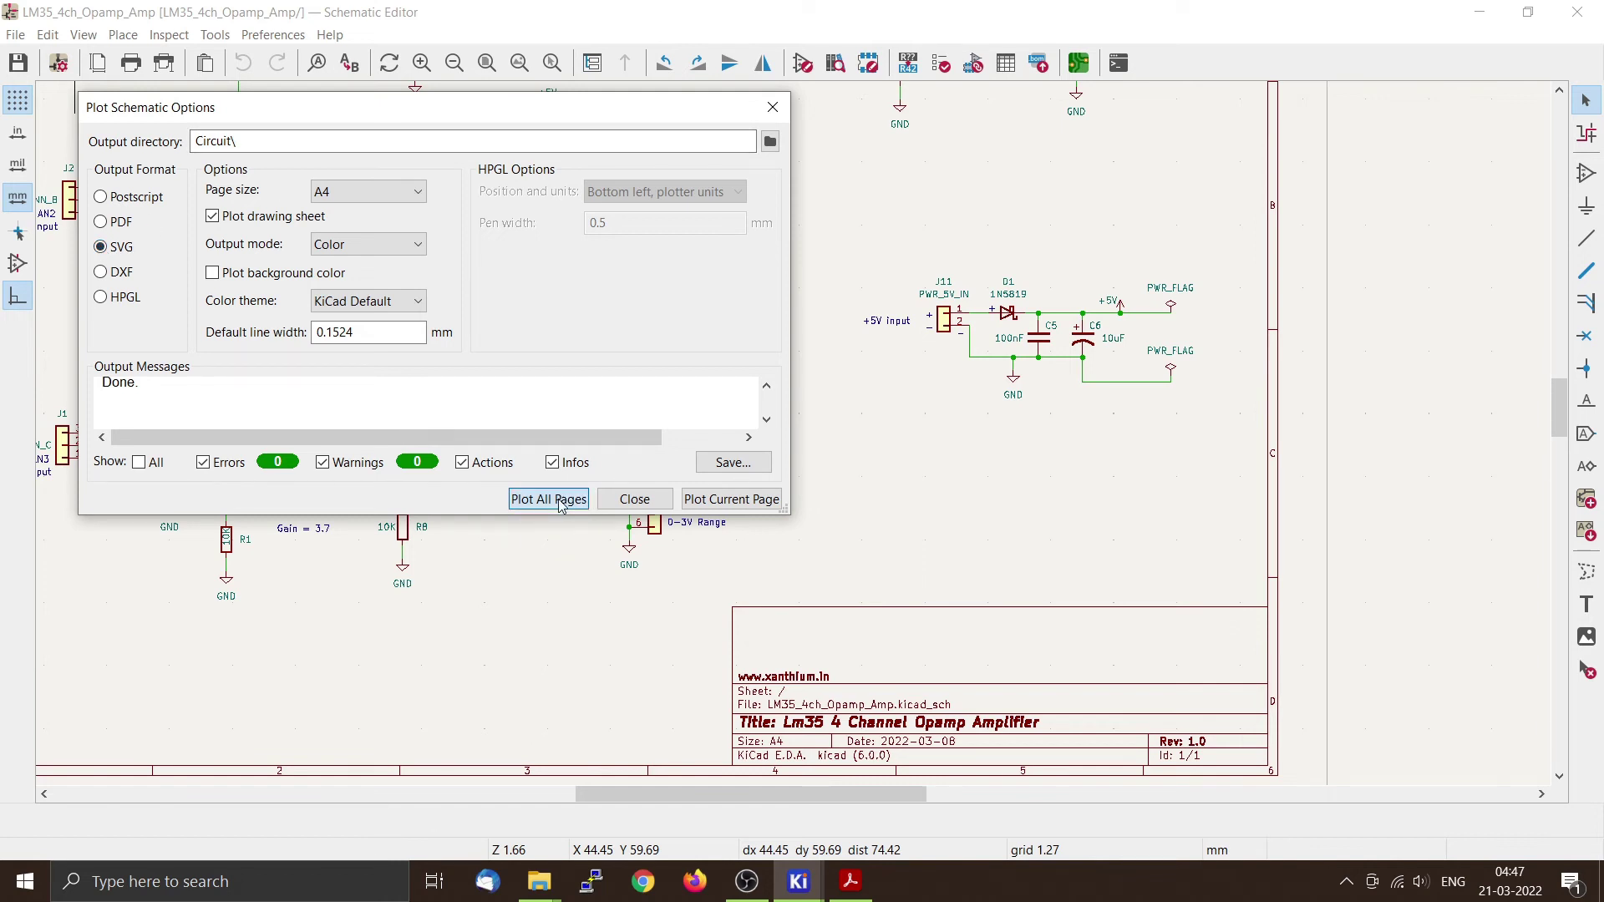
click(541, 884)
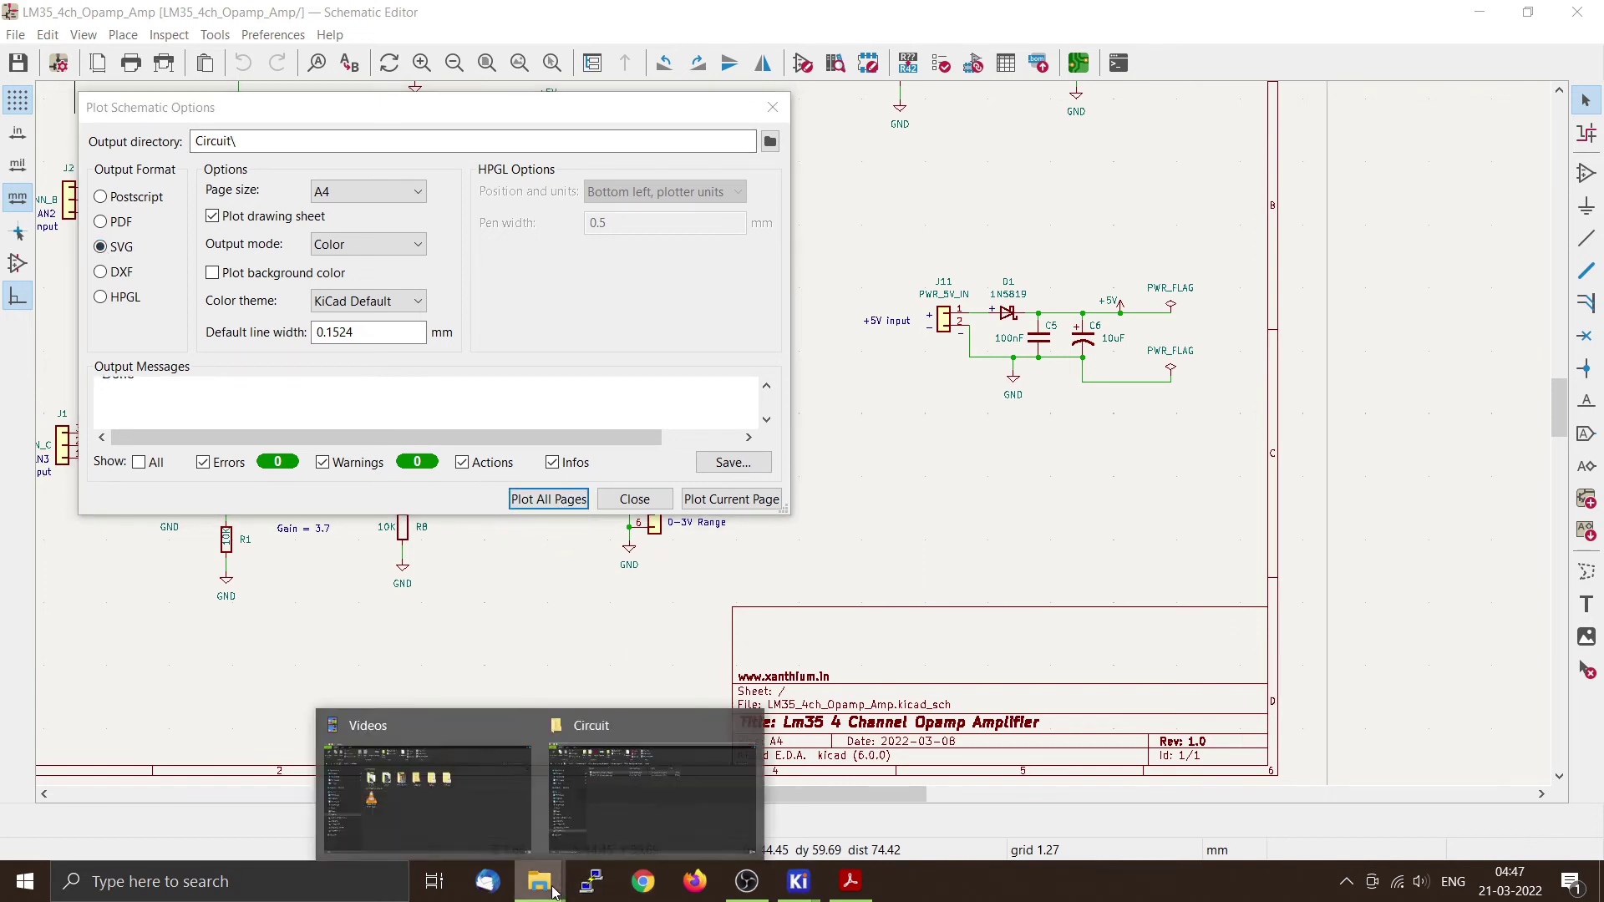
- Open LM35_4ch_Opamp_Amp.svg from the Circuit folder with Google Chrome via the Open with menu
click(669, 800)
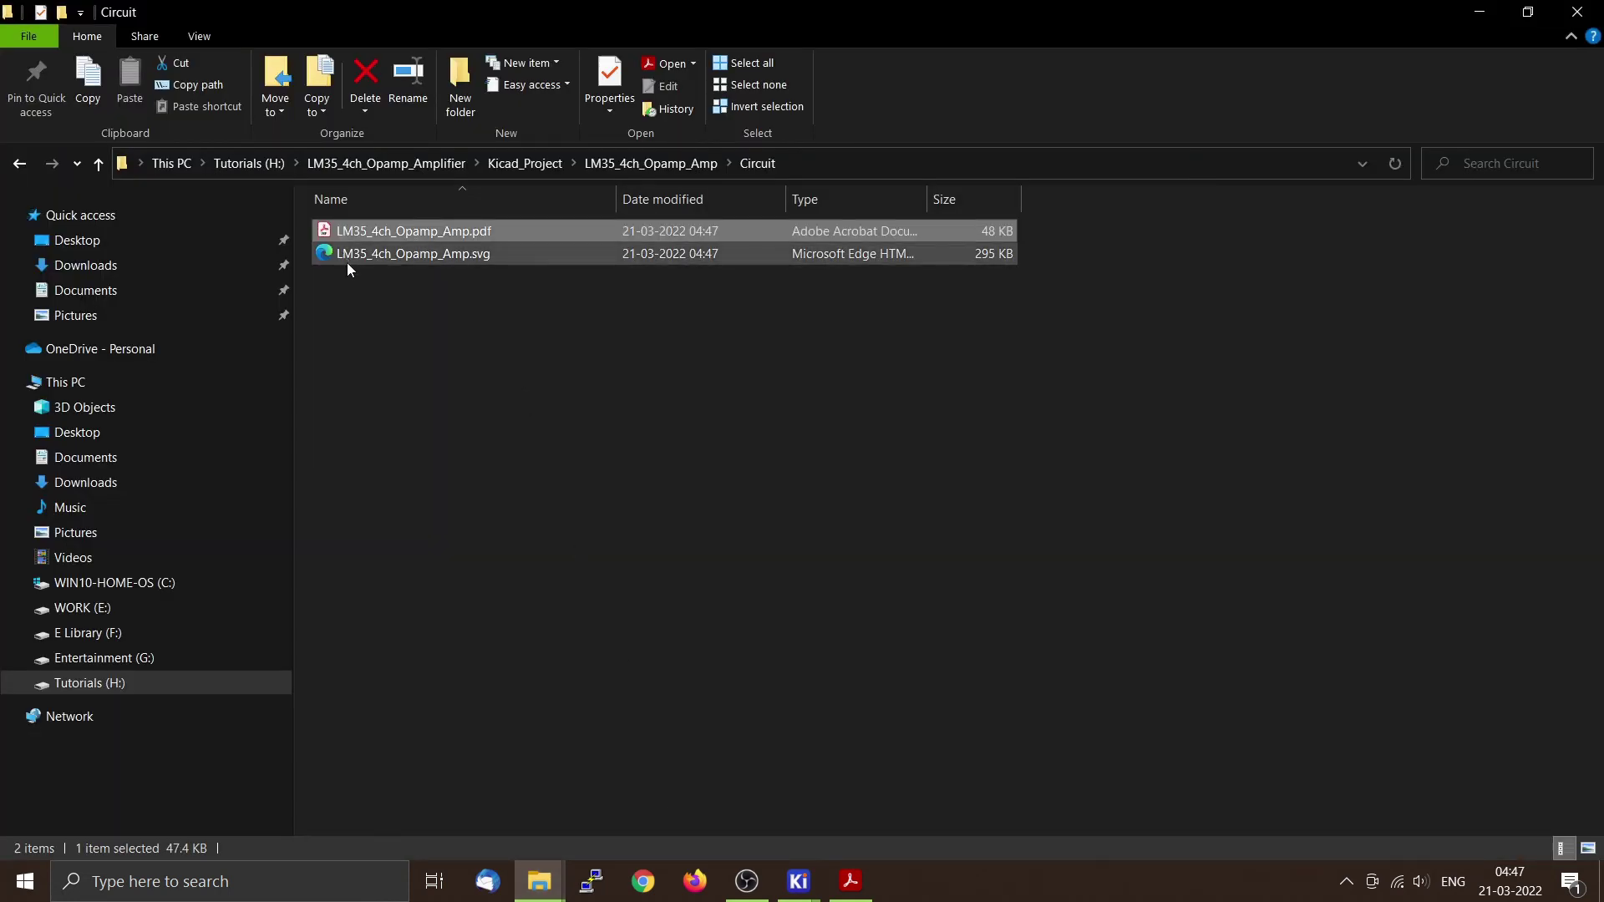
right_click(459, 259)
click(414, 257)
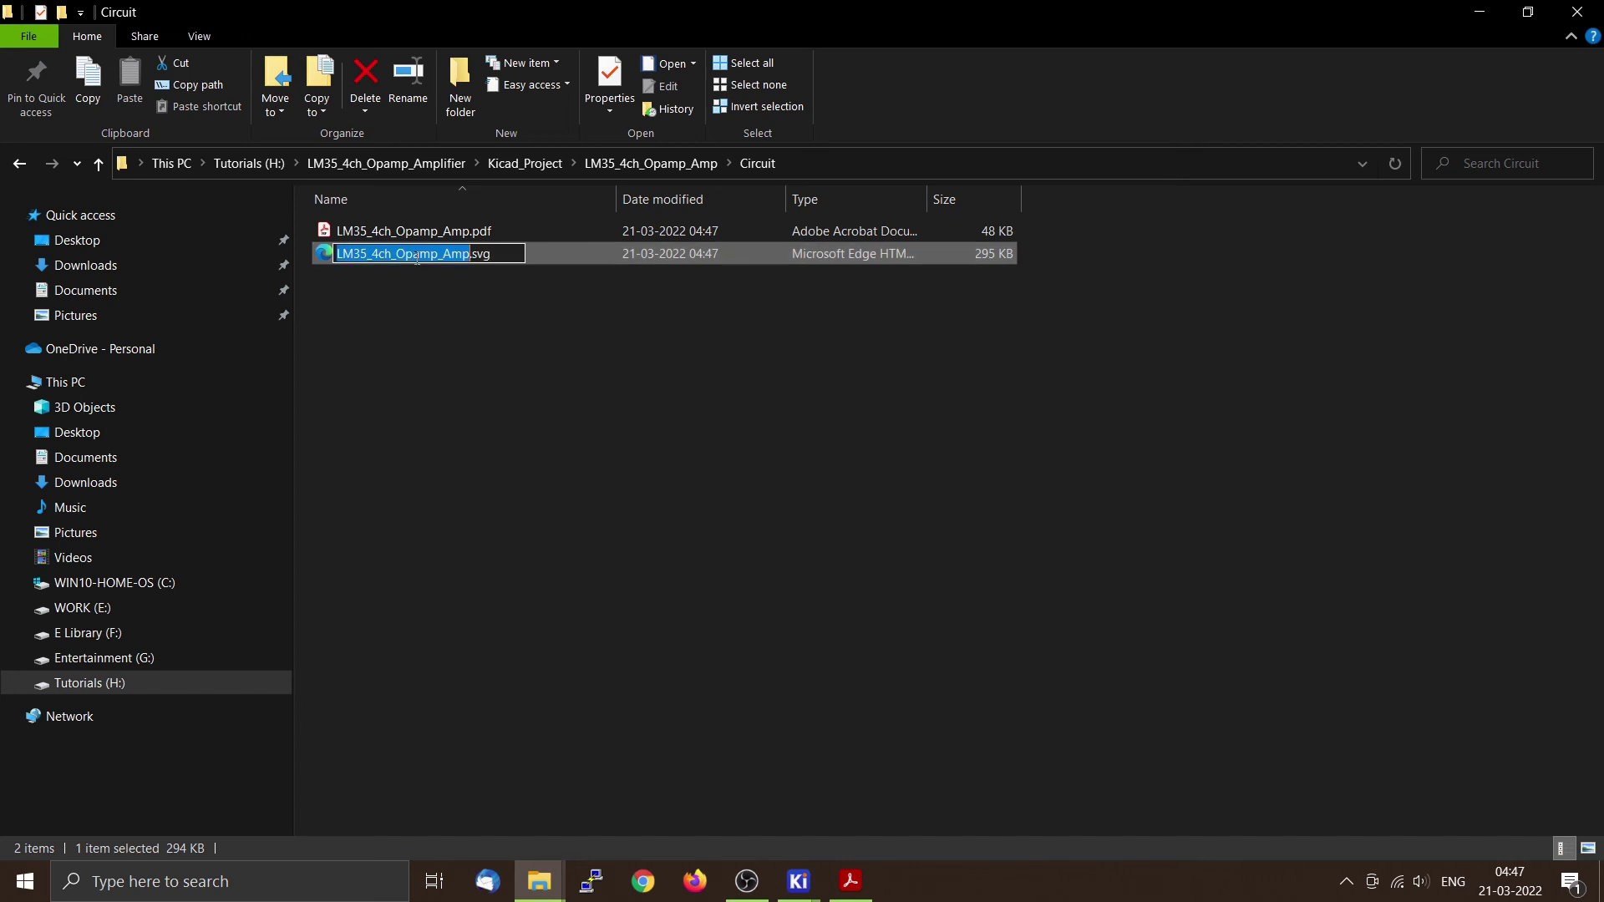
right_click(414, 258)
click(369, 390)
click(370, 390)
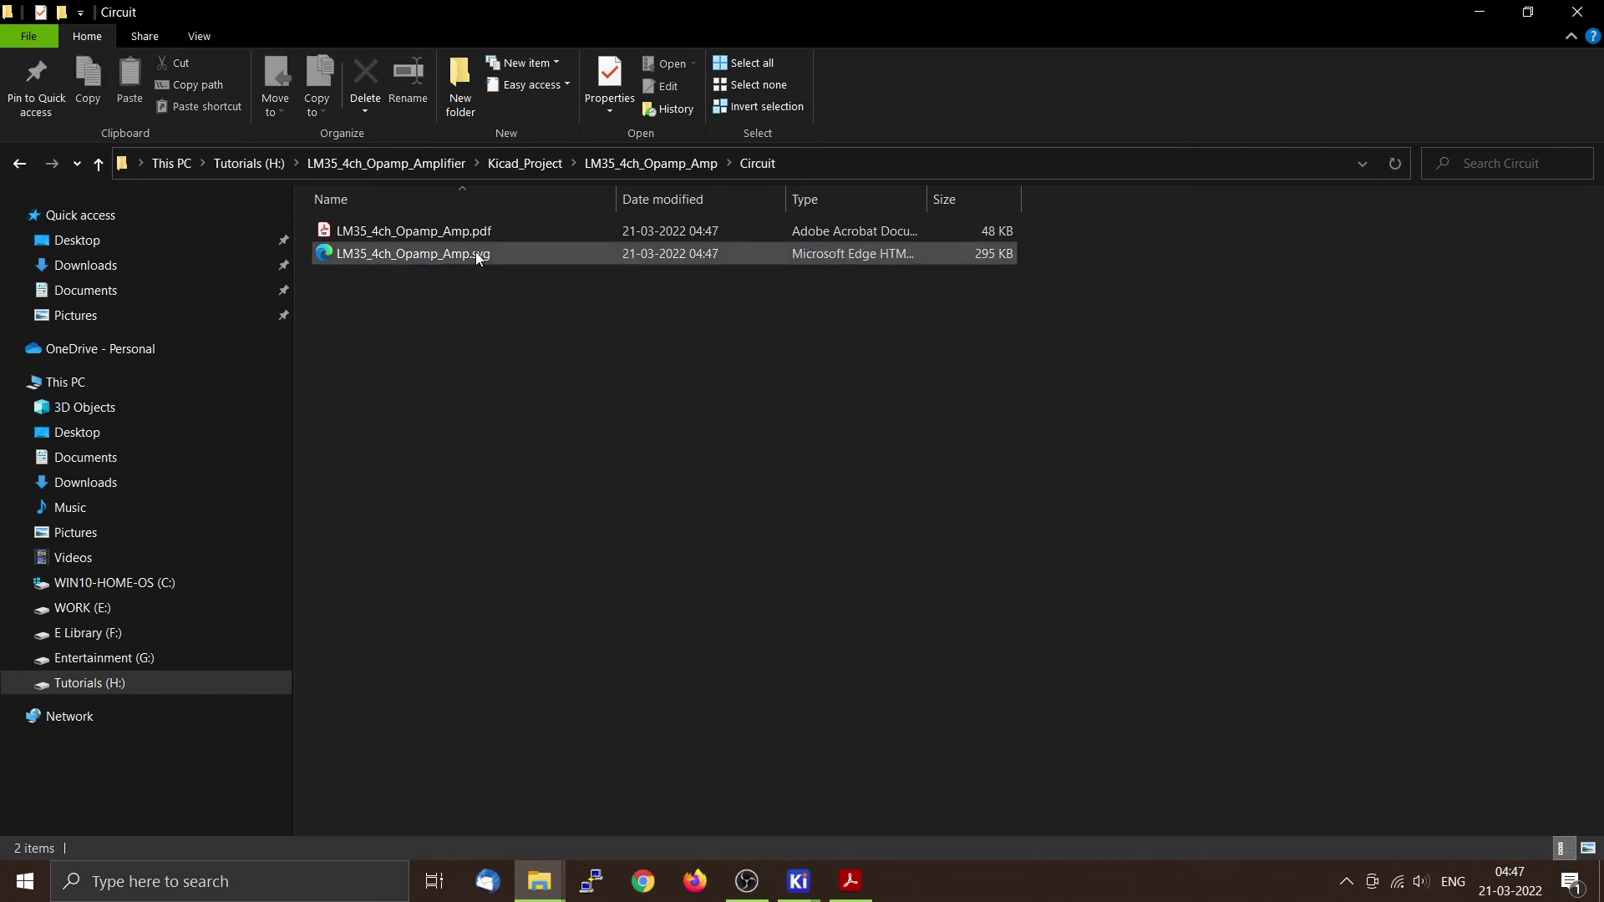
right_click(474, 252)
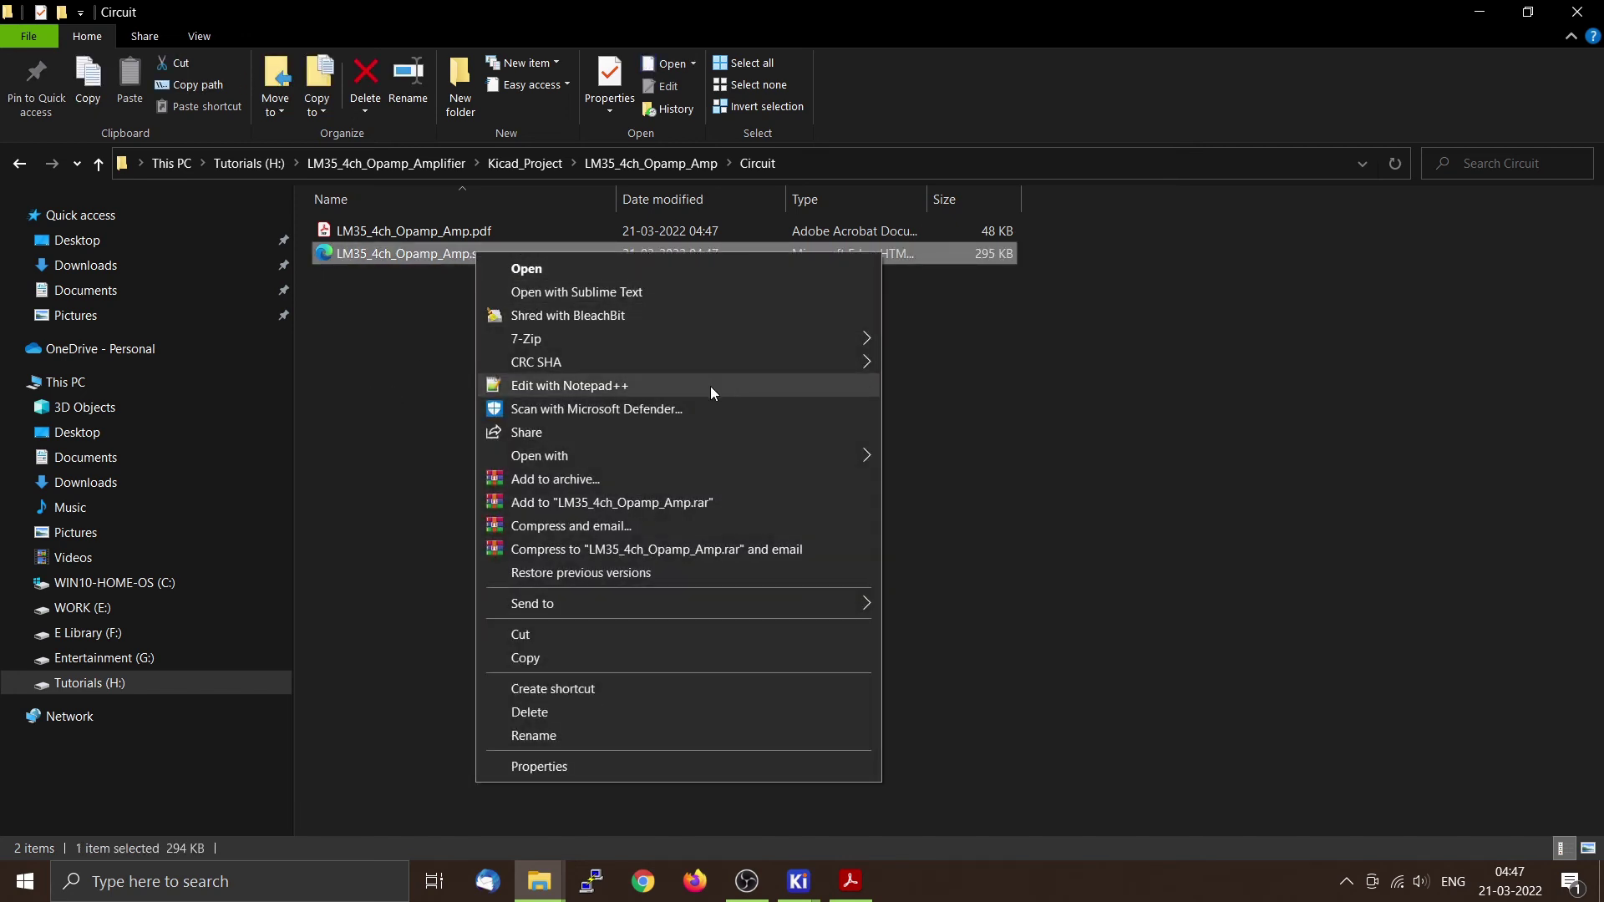
mouse_move(733, 460)
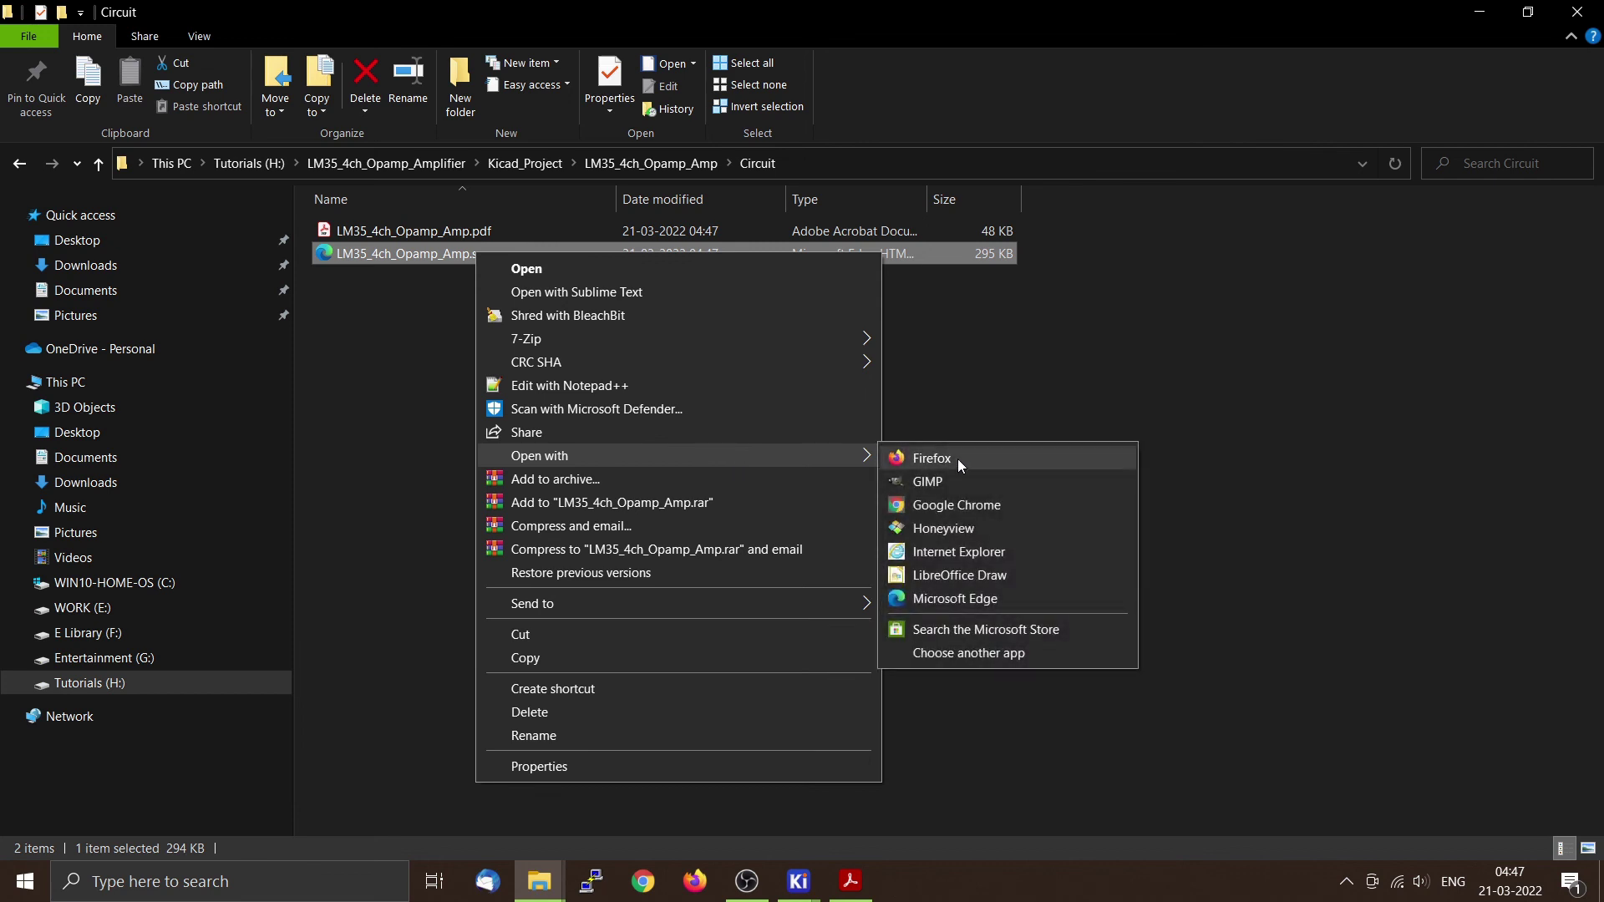
click(969, 505)
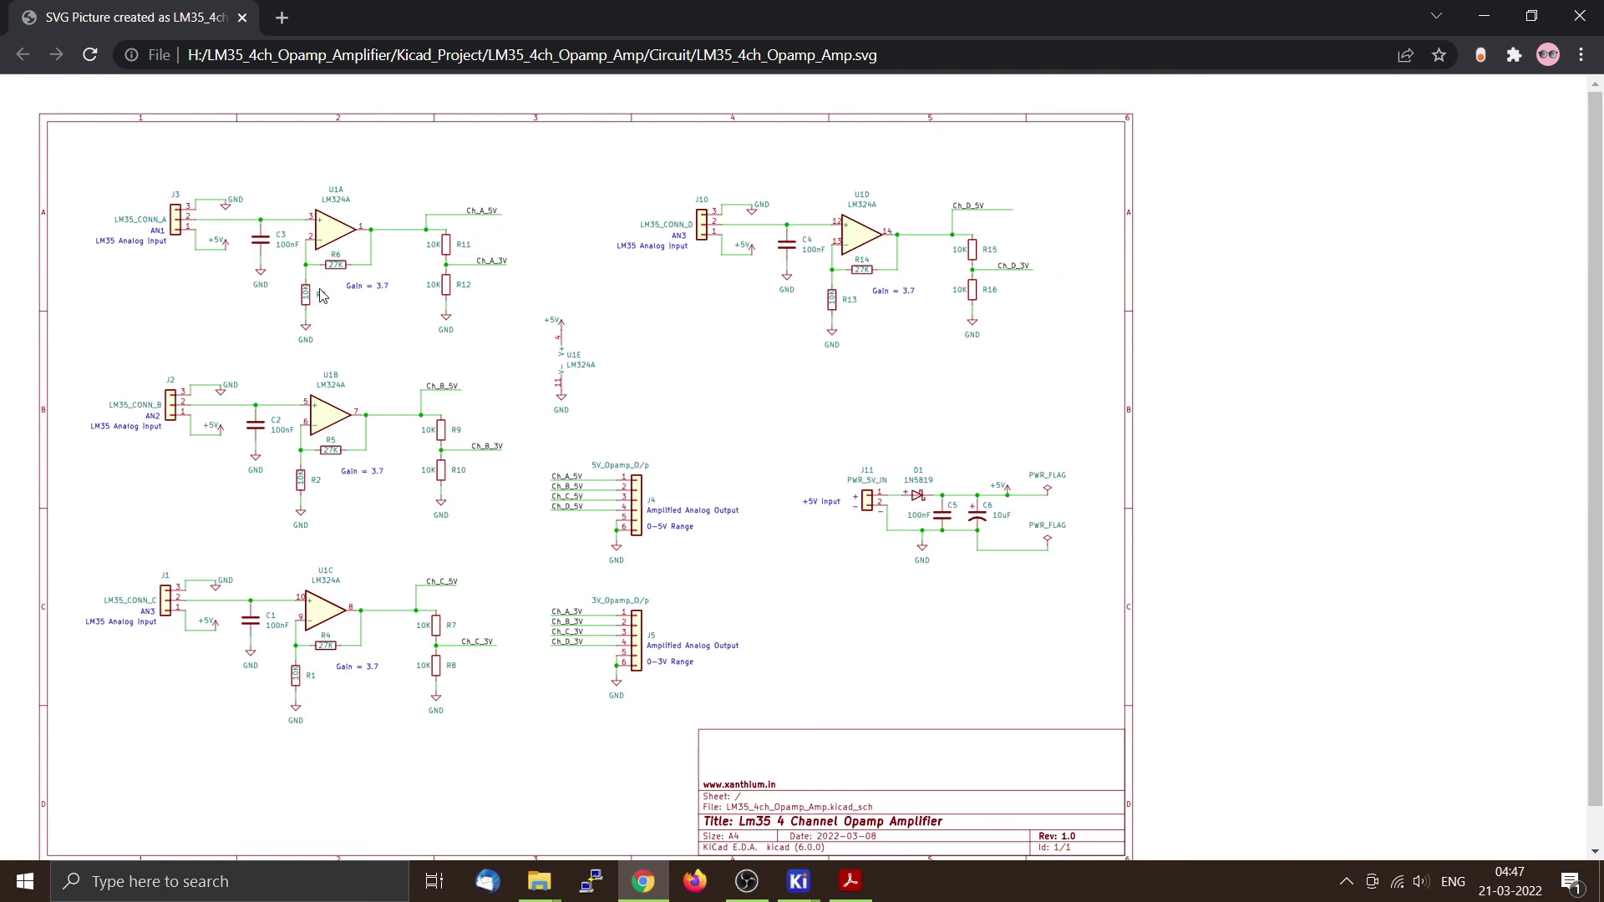
- Zoom and scroll the LM35_4ch_Opamp_Amp.svg in Chrome to inspect the U1A amplifier with Gain = 3.7
ctrl+scroll(322, 296, up, 5)
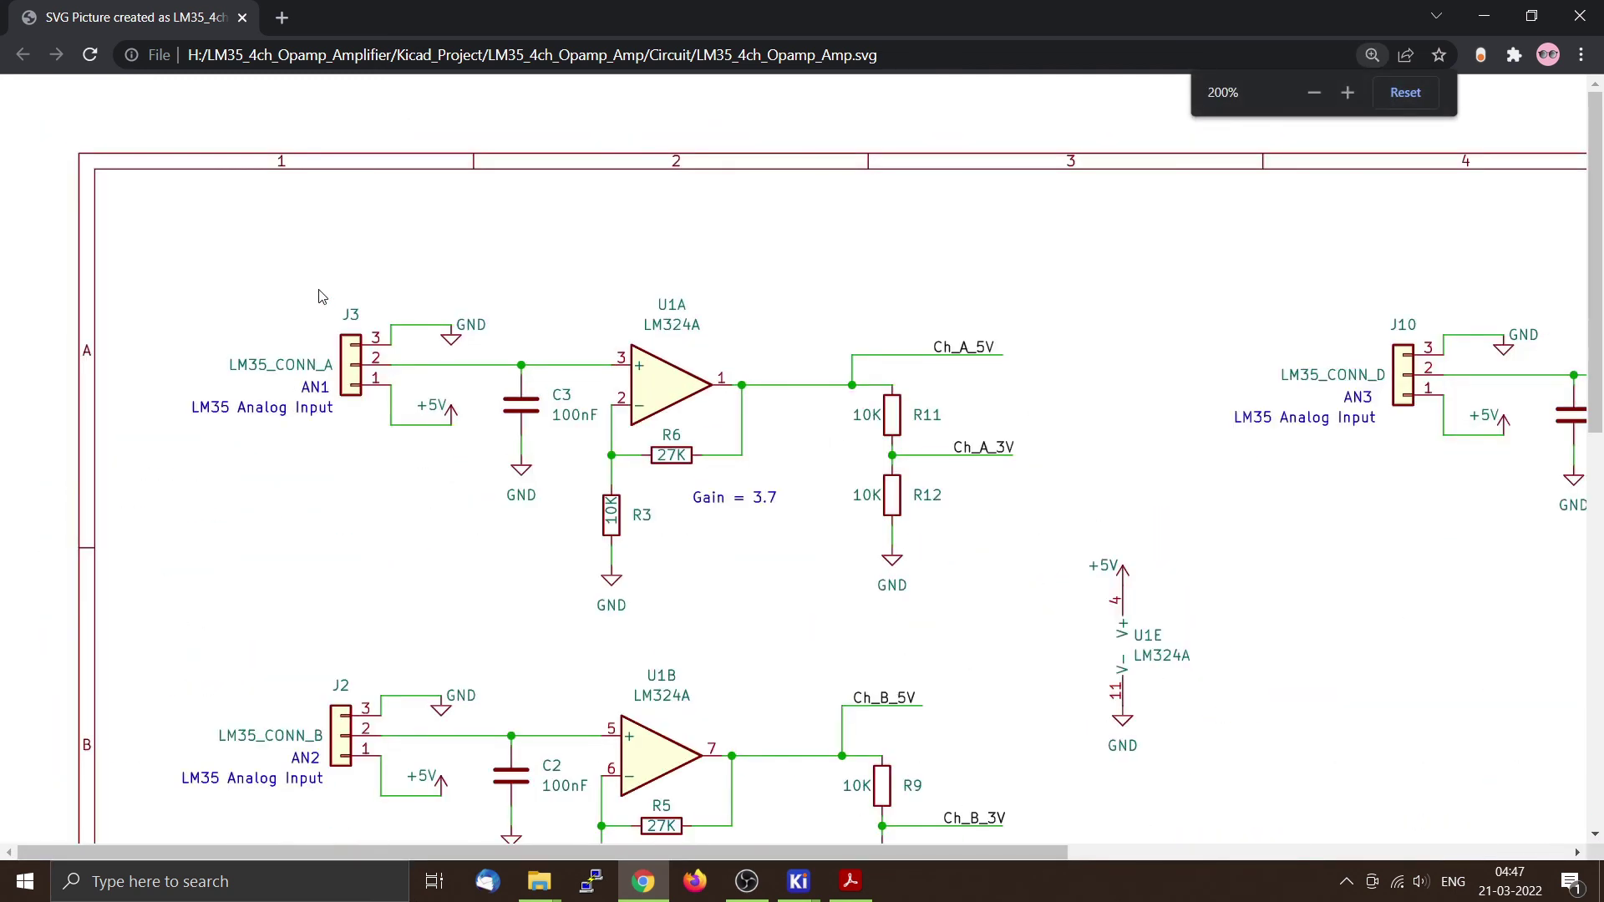
ctrl+scroll(321, 296, up, 4)
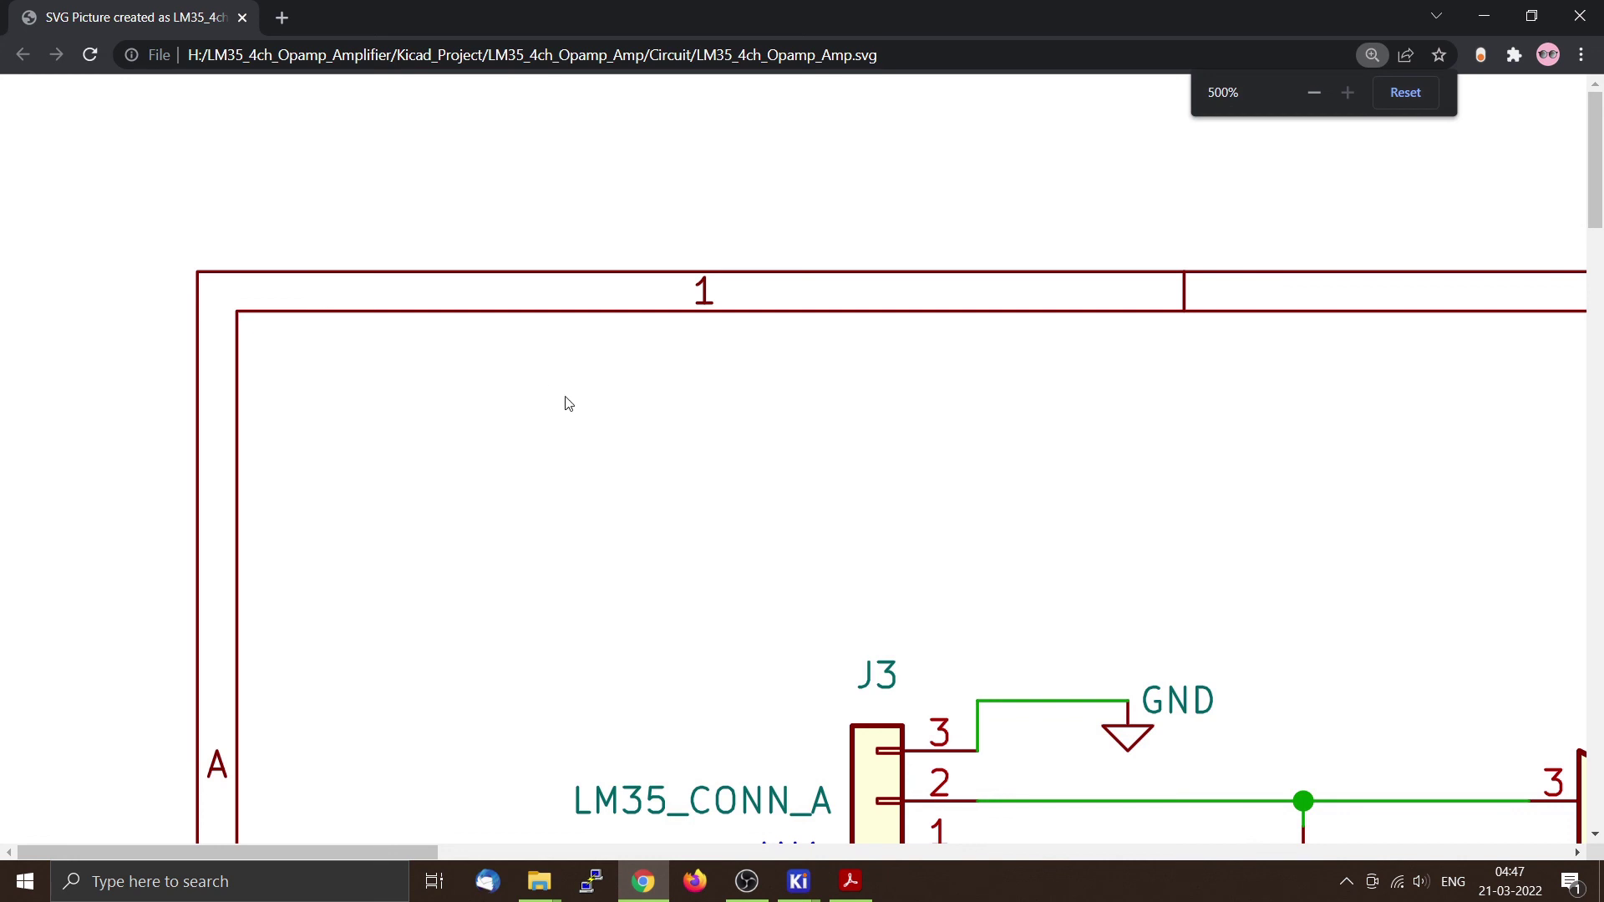
ctrl+scroll(607, 435, down, 7)
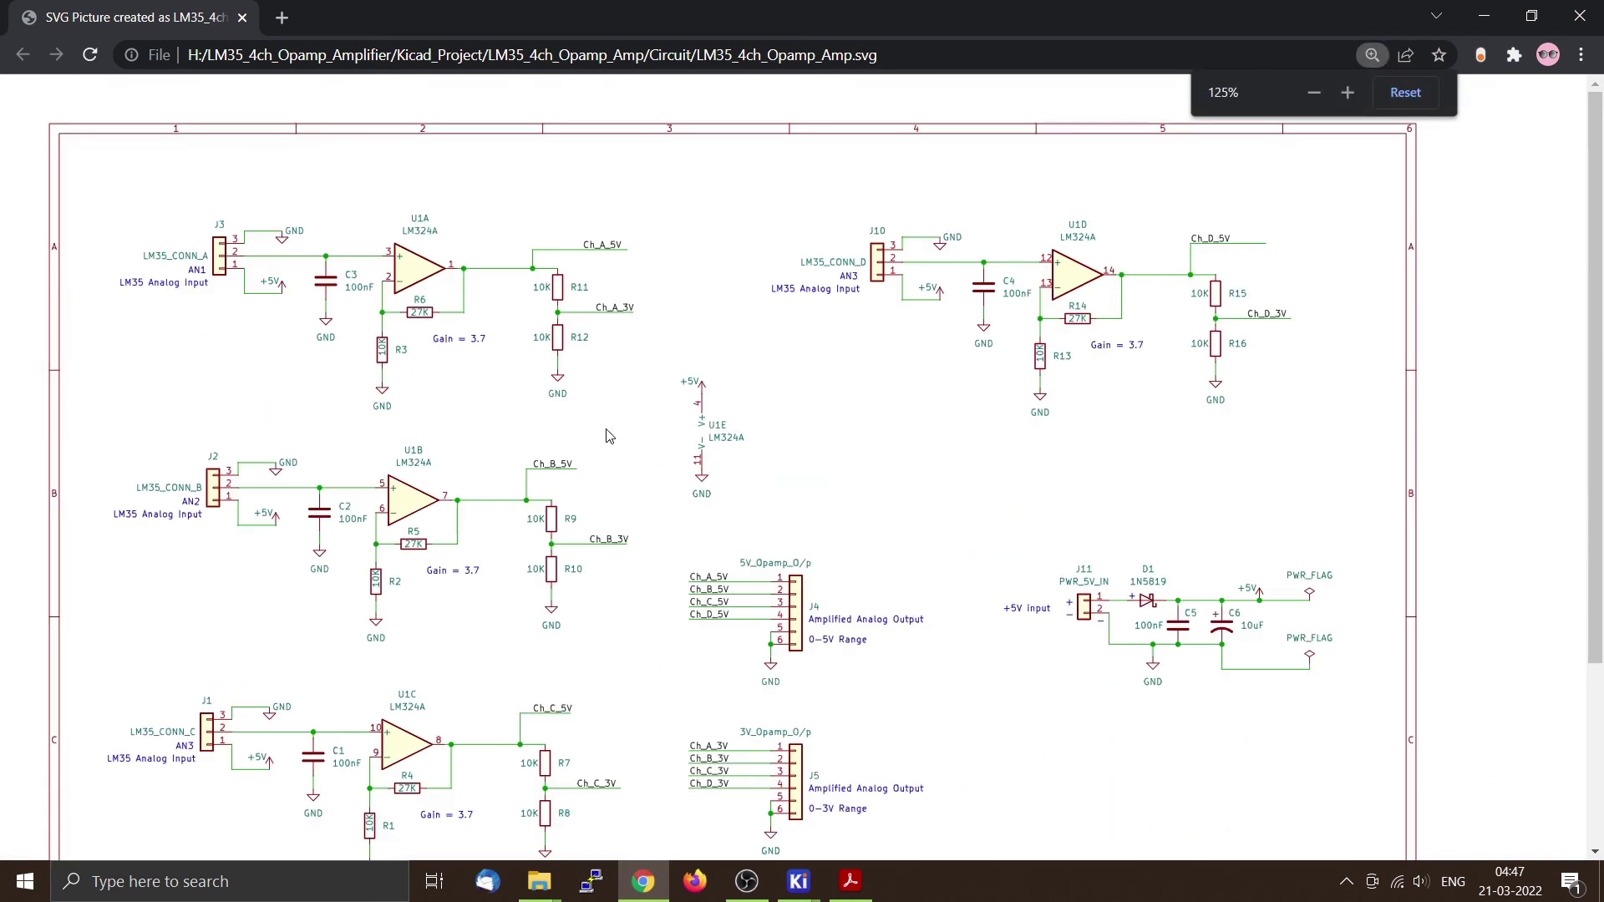
ctrl+scroll(414, 460, up, 5)
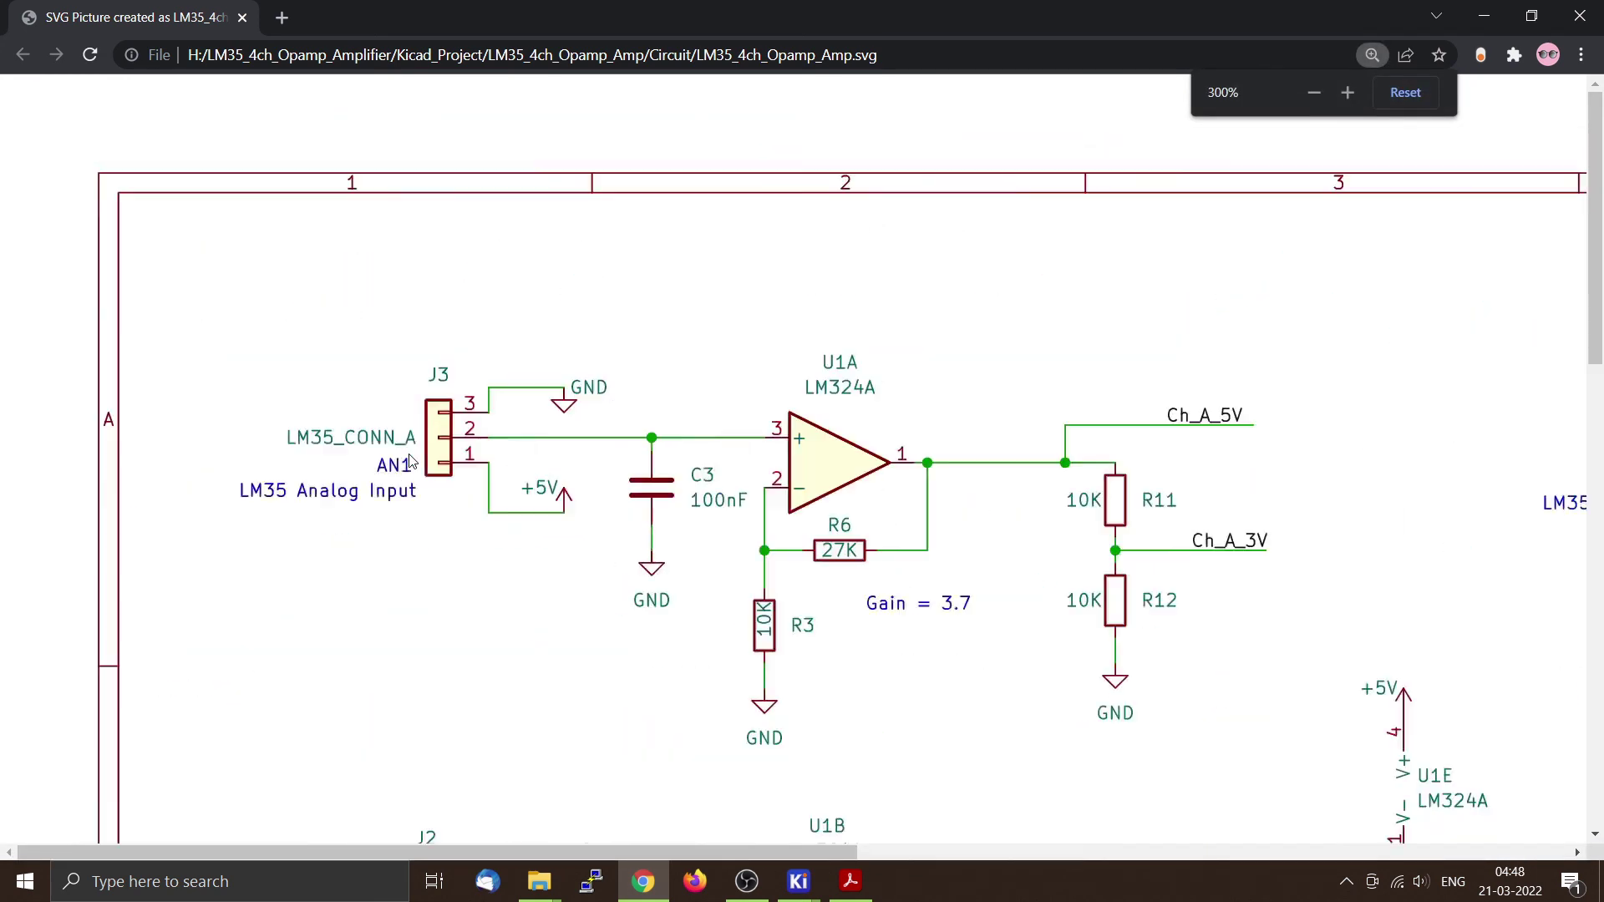
scroll(627, 442, down, 4)
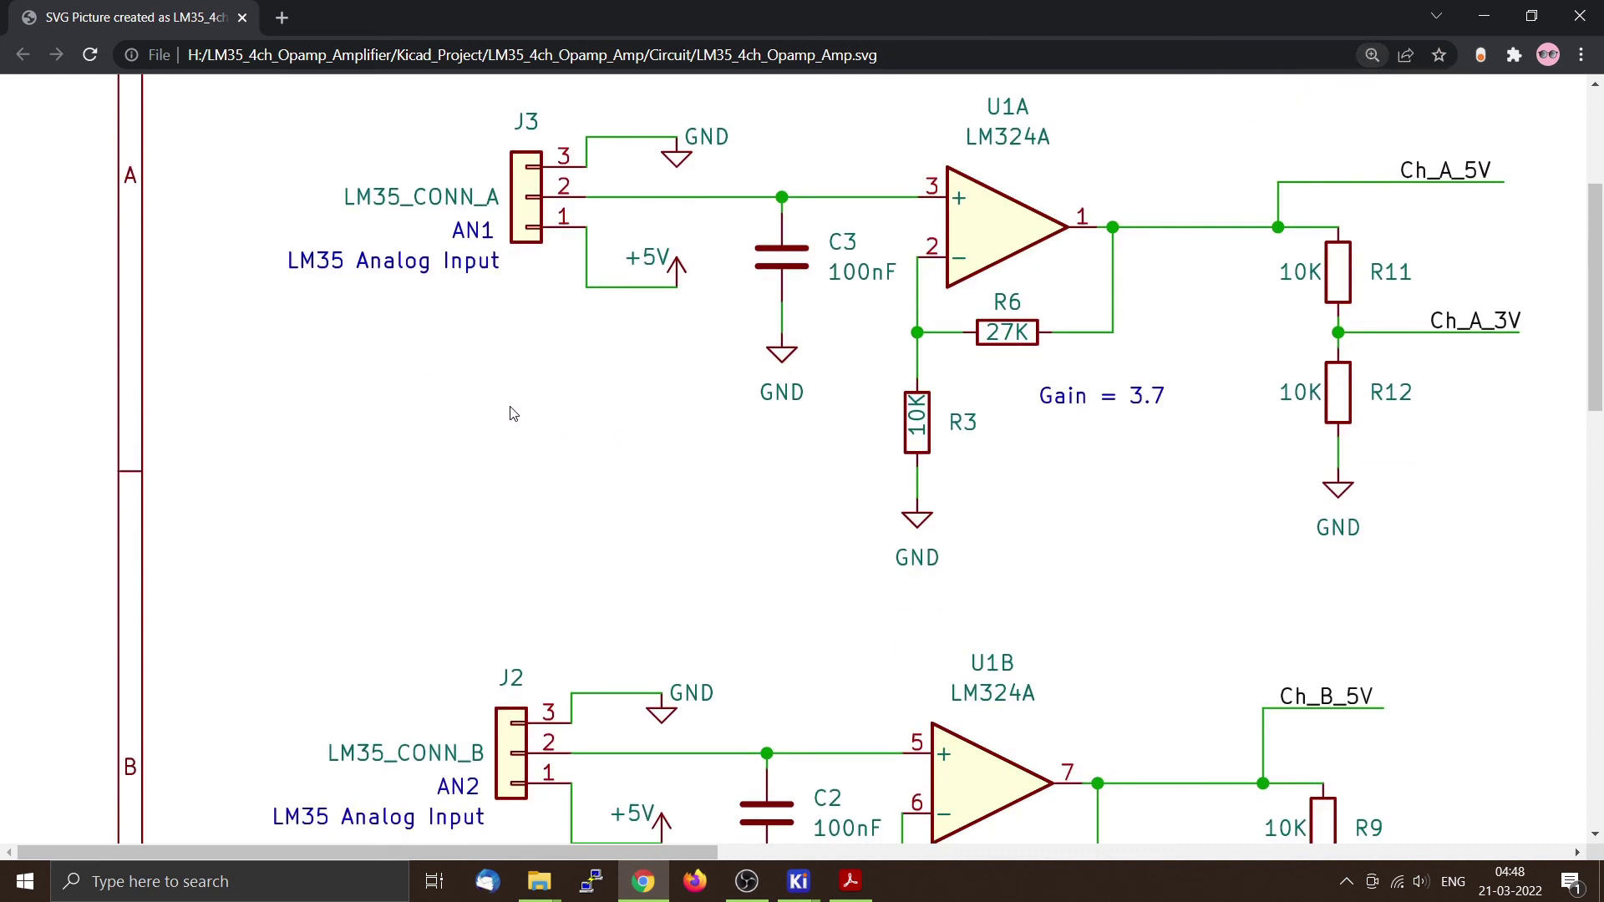